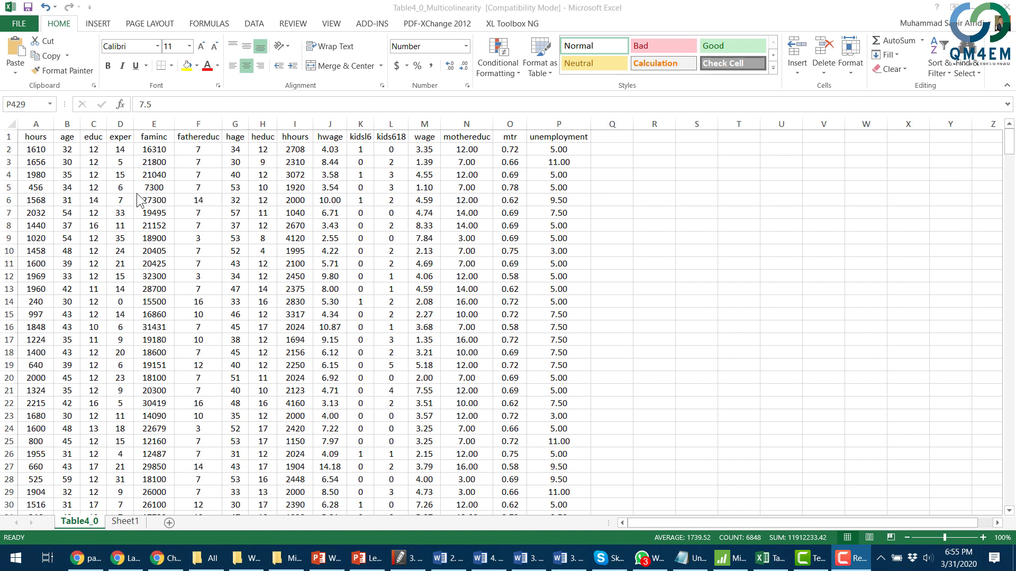
Step: Copy the Excel data rows 2–429 across columns A to P, without headers
left_click(33, 152)
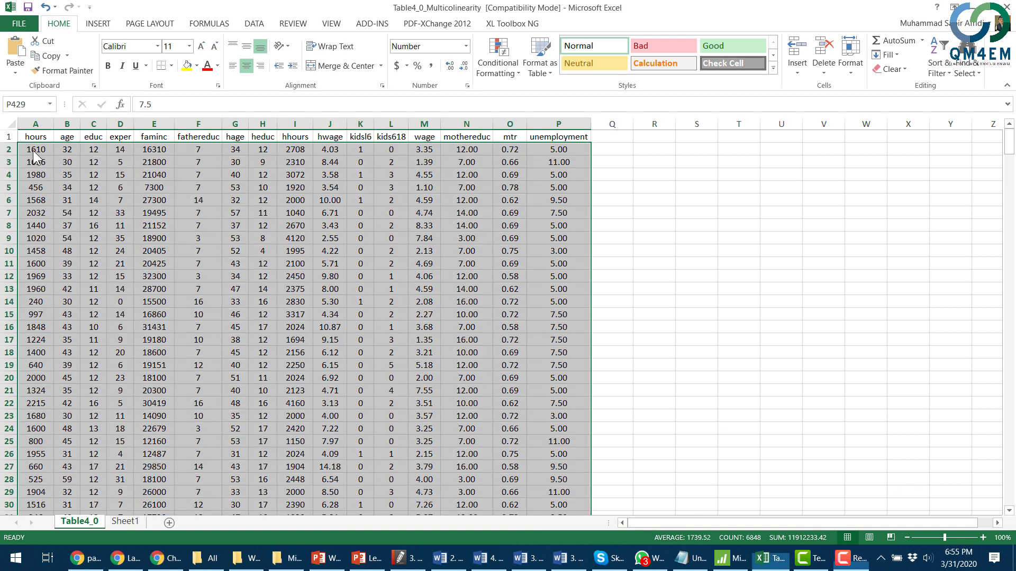
right_click(141, 181)
left_click(169, 206)
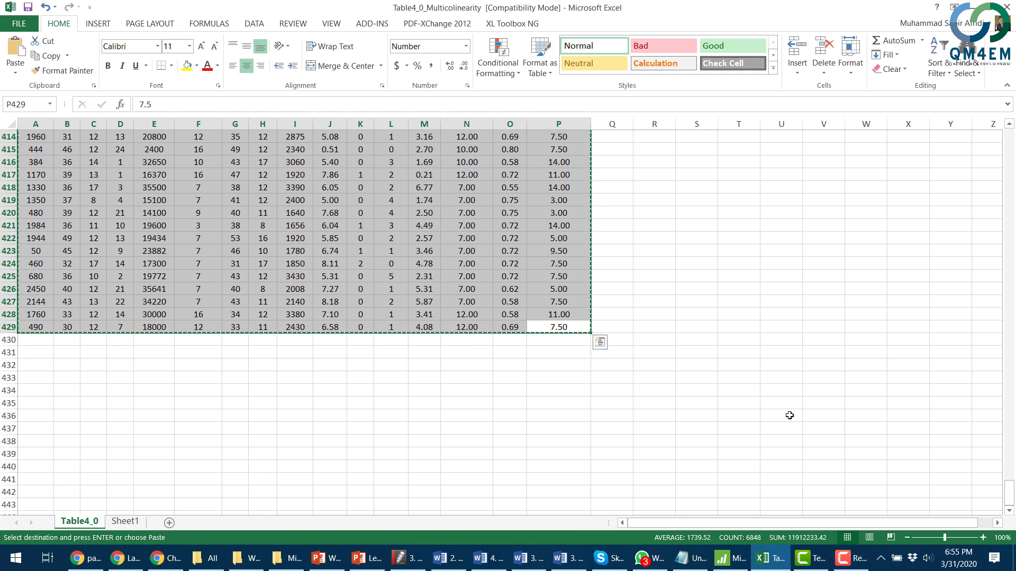
Step: Paste the copied data into Worksheet 65 starting at row 1 of column C1
left_click(732, 558)
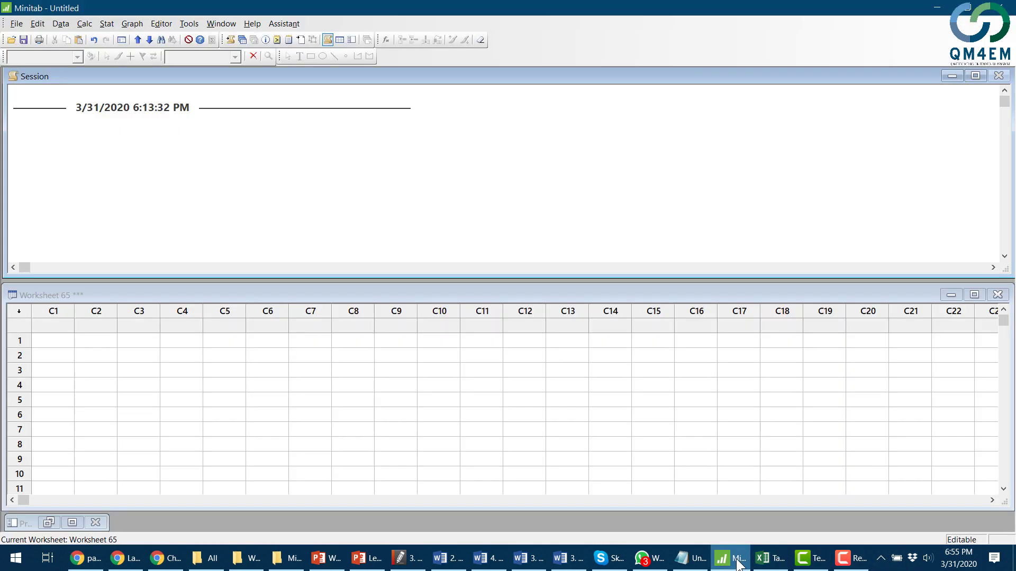
left_click(54, 343)
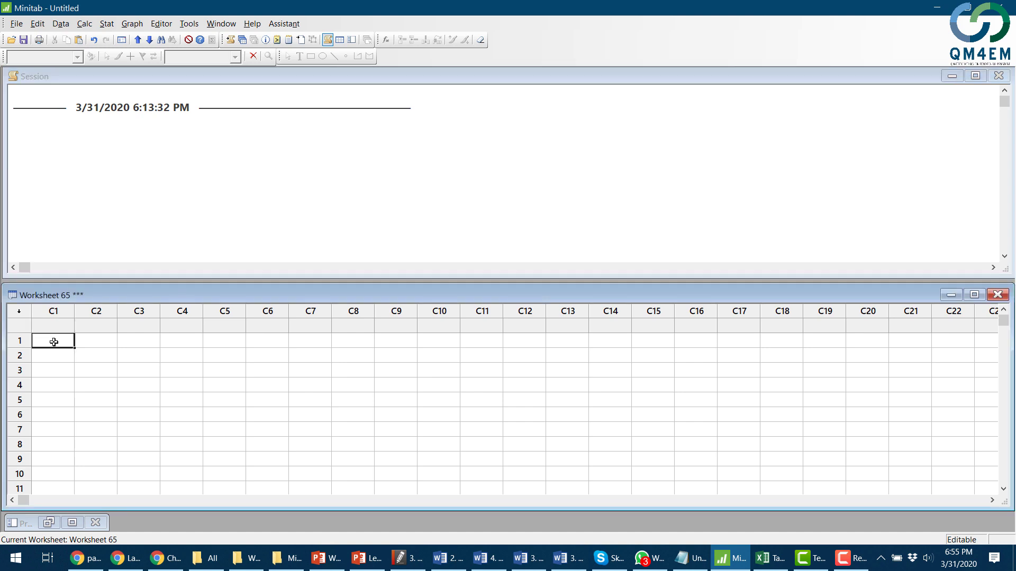
right_click(55, 342)
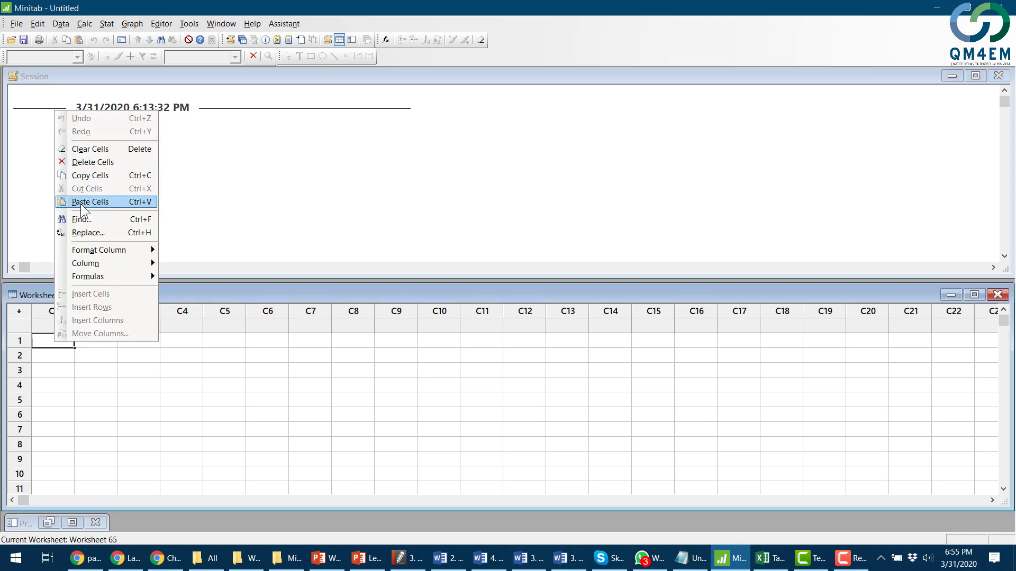
left_click(81, 203)
left_click(62, 325)
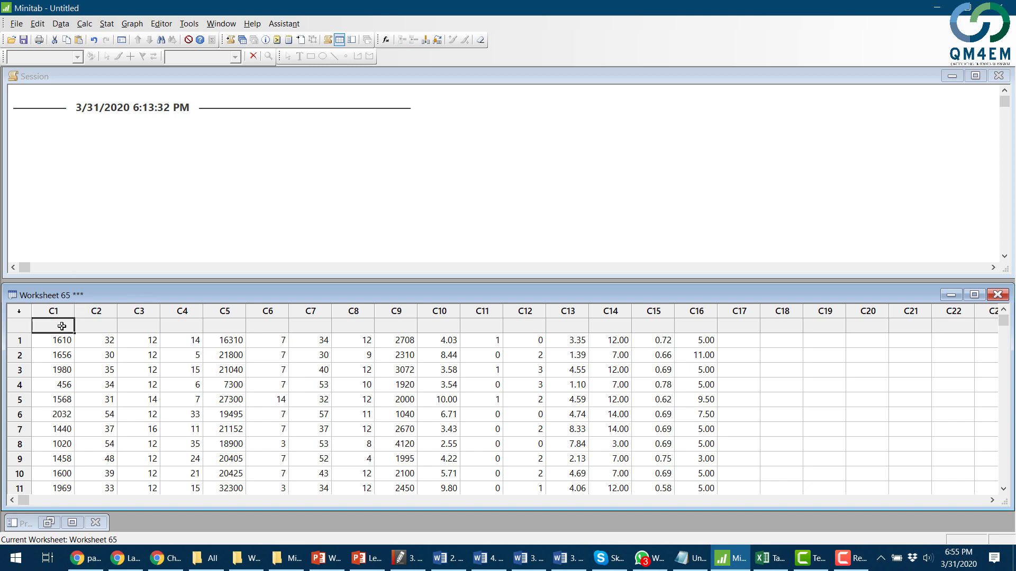
Step: In Excel, clear the data selection and select the header row A1:P1
left_click(765, 559)
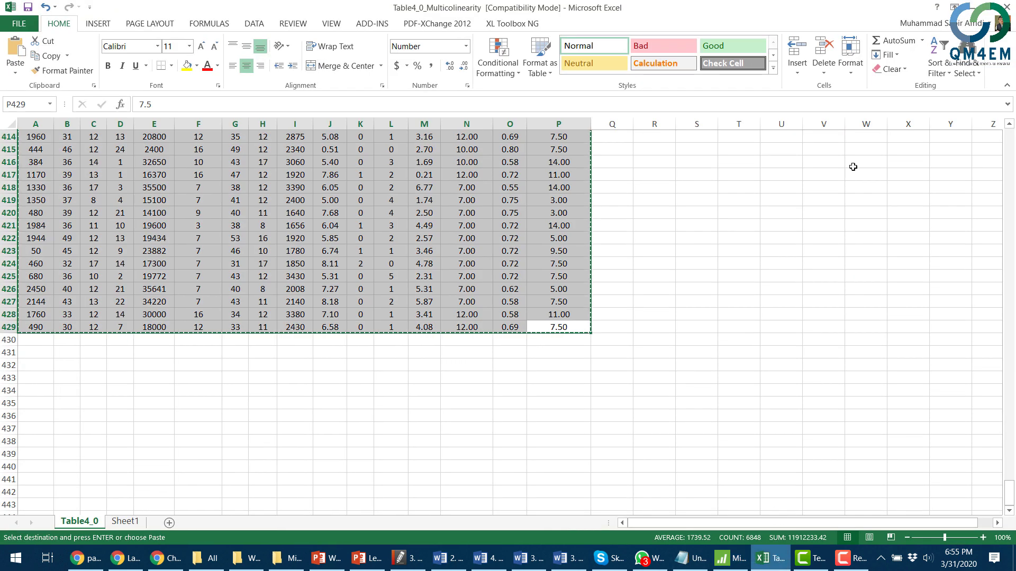
scroll(888, 311, "up", 15)
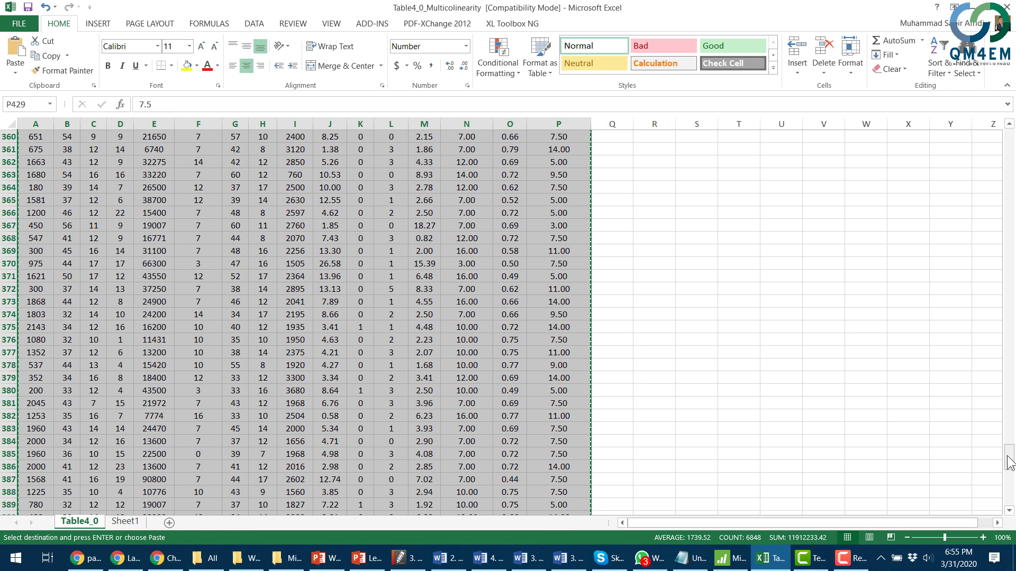
left_click_drag(1007, 460, 1005, 141)
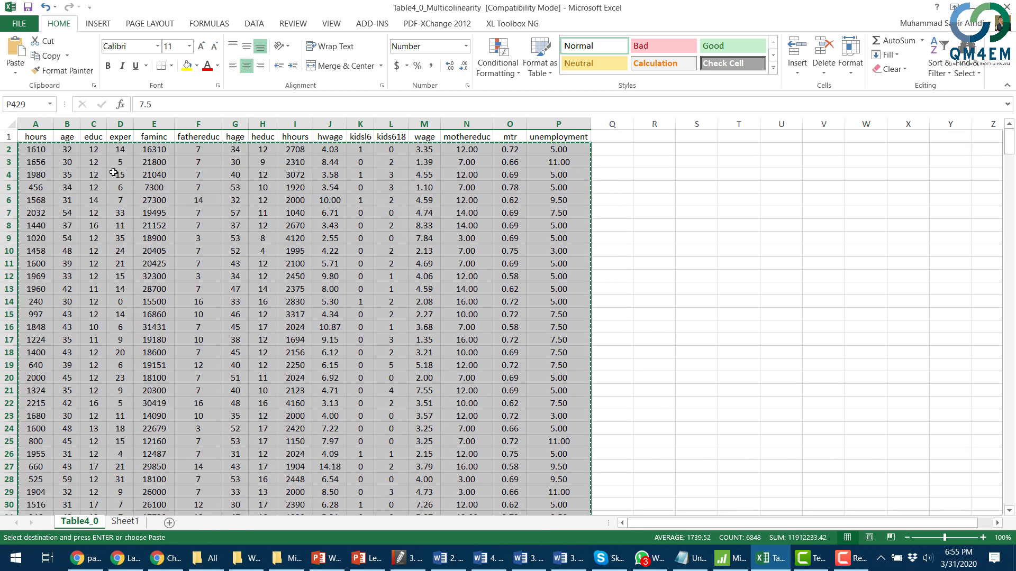
left_click(41, 137)
left_click_drag(41, 137, 559, 137)
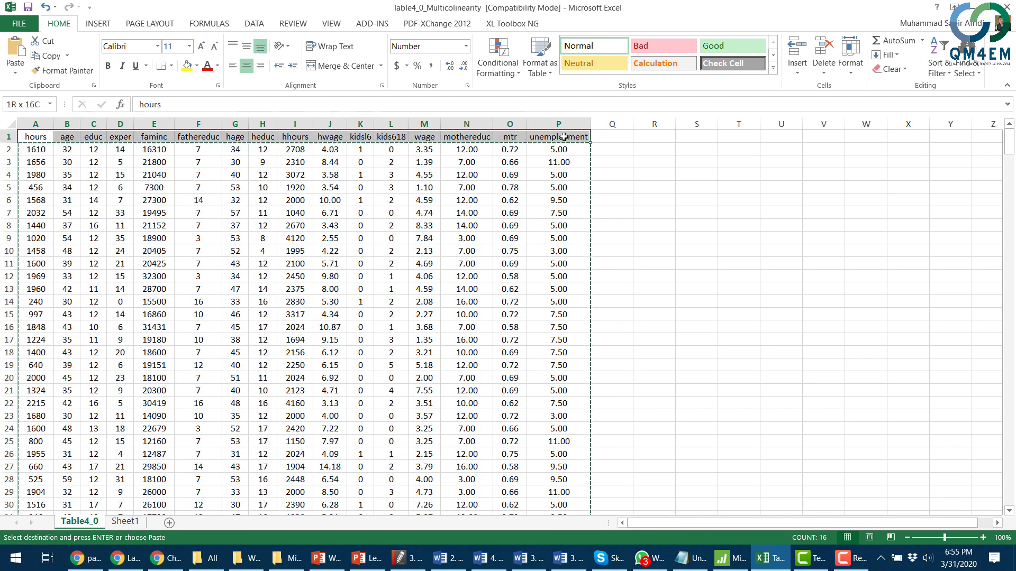
Step: Resize Minitab below Excel's header row and enlarge the worksheet over the Session pane
left_click(731, 558)
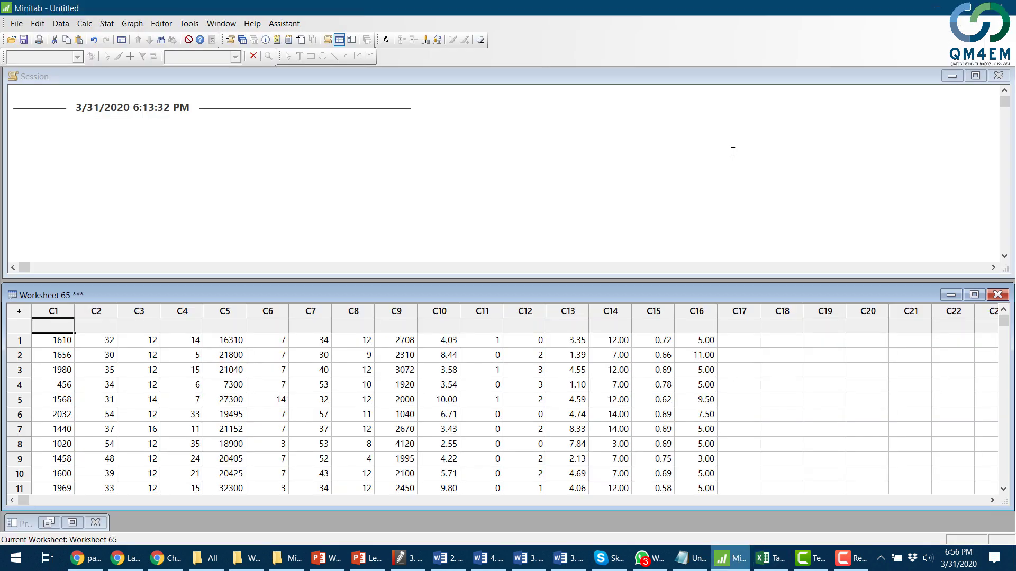
left_click(962, 9)
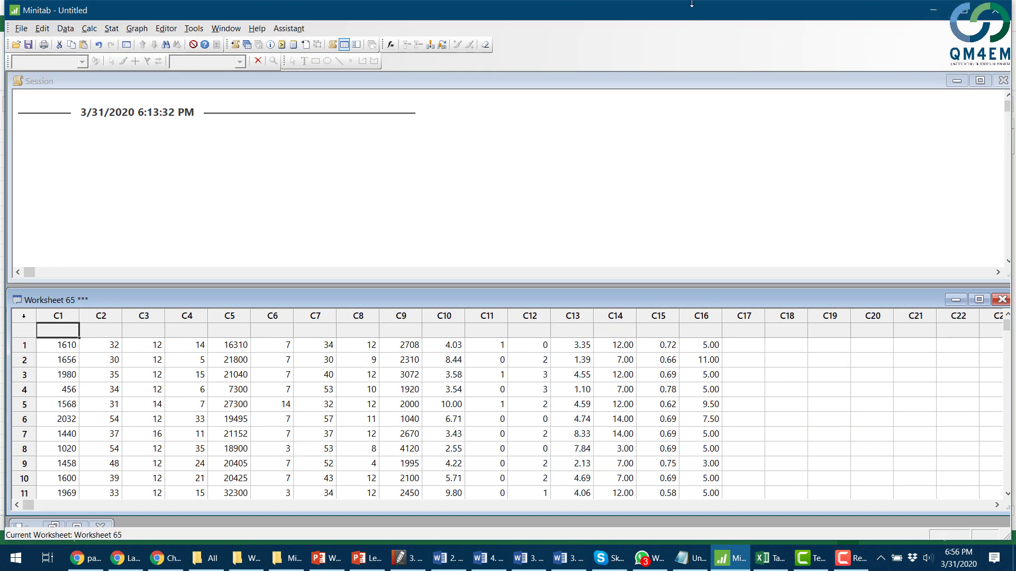
left_click_drag(692, 4, 687, 217)
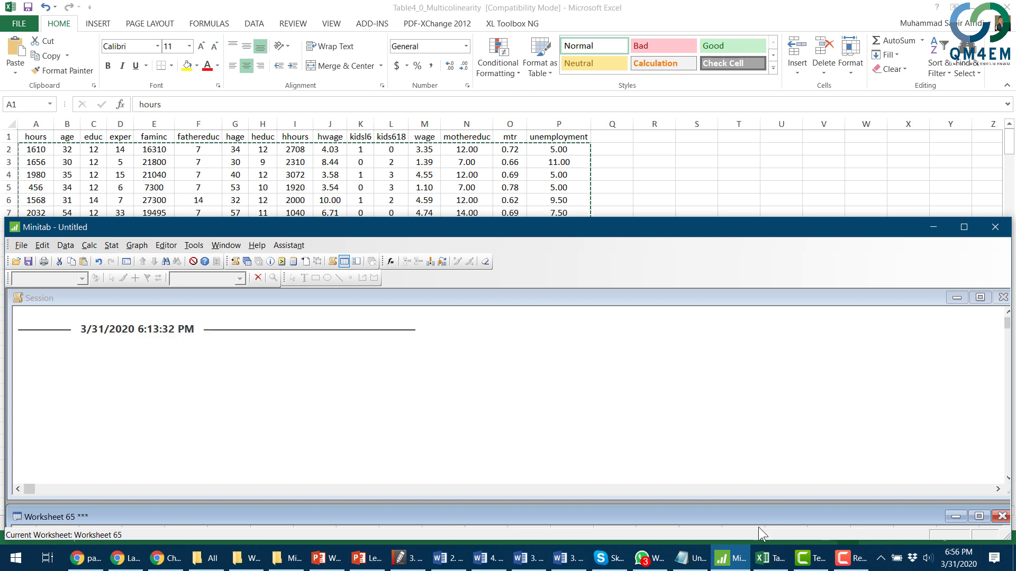
left_click_drag(729, 501, 735, 323)
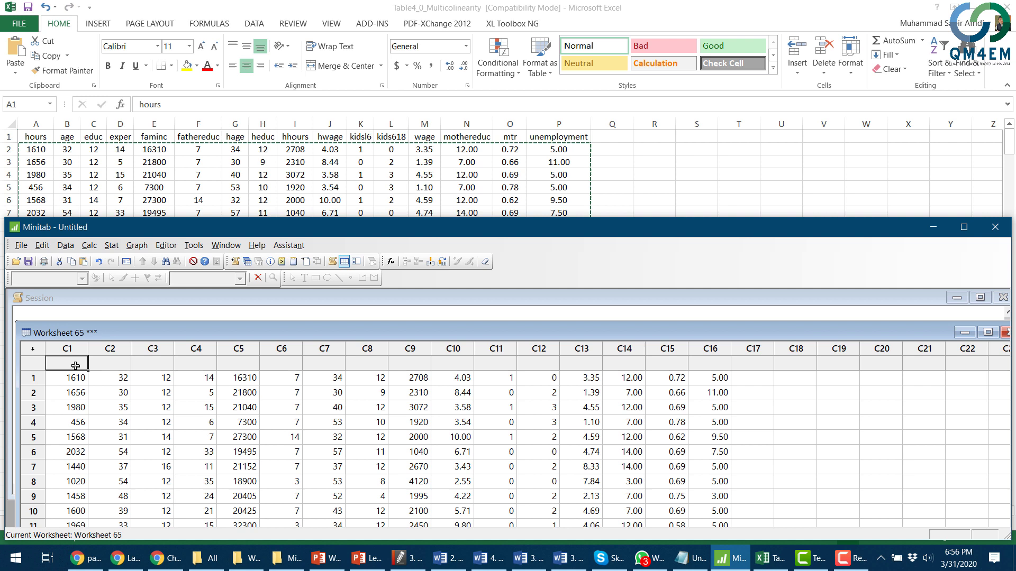
Step: Name columns C1–C8 Hours, Age, Edu, Exper, FamInc, FatherEdu, Hage and Hedu
type("Hours")
key("Tab")
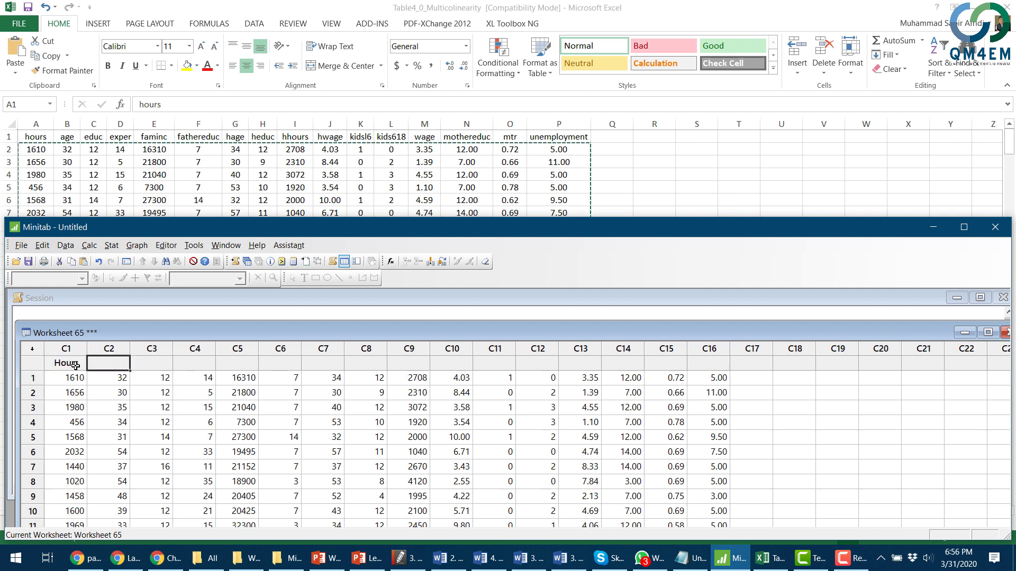
type("E")
key("BackSpace")
type("Age")
key("Tab")
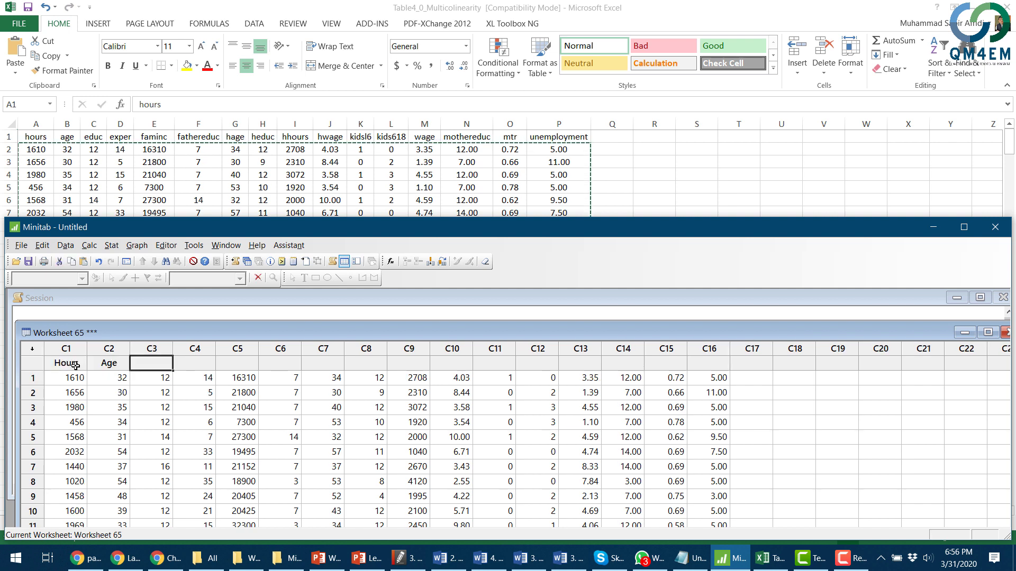
type("Edu")
key("Tab")
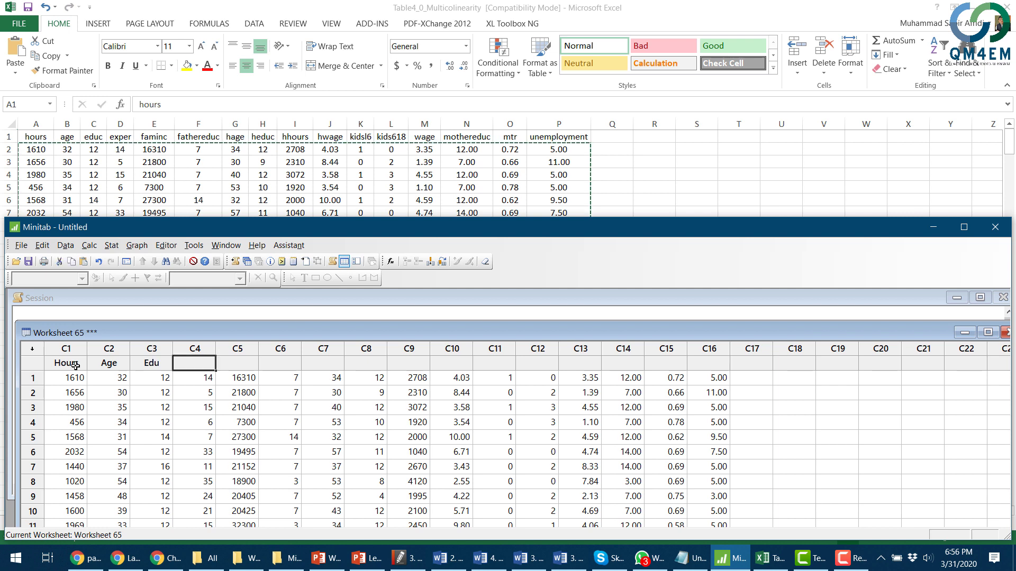
type("Exper")
key("Tab")
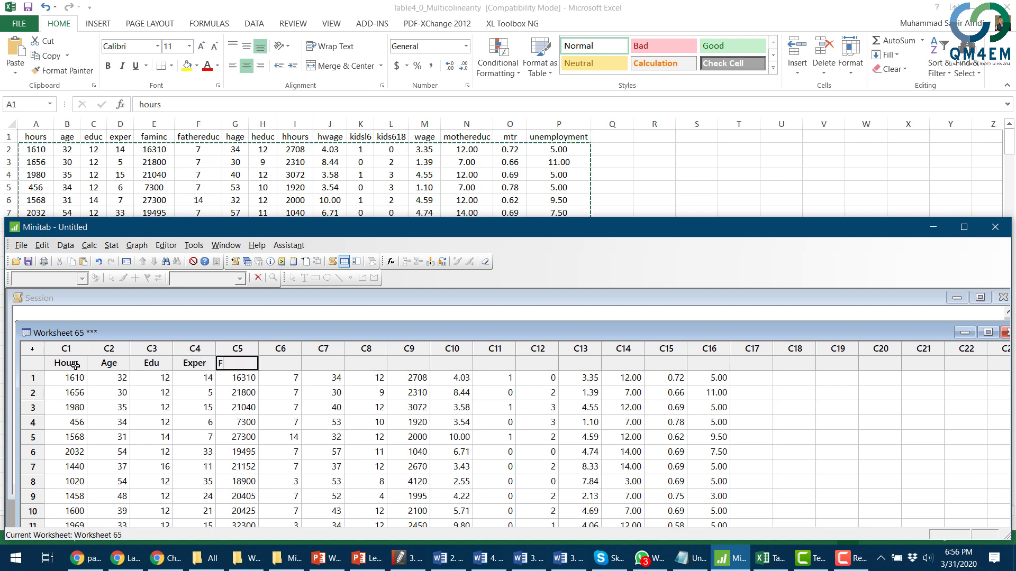
type("FamInc")
key("Tab")
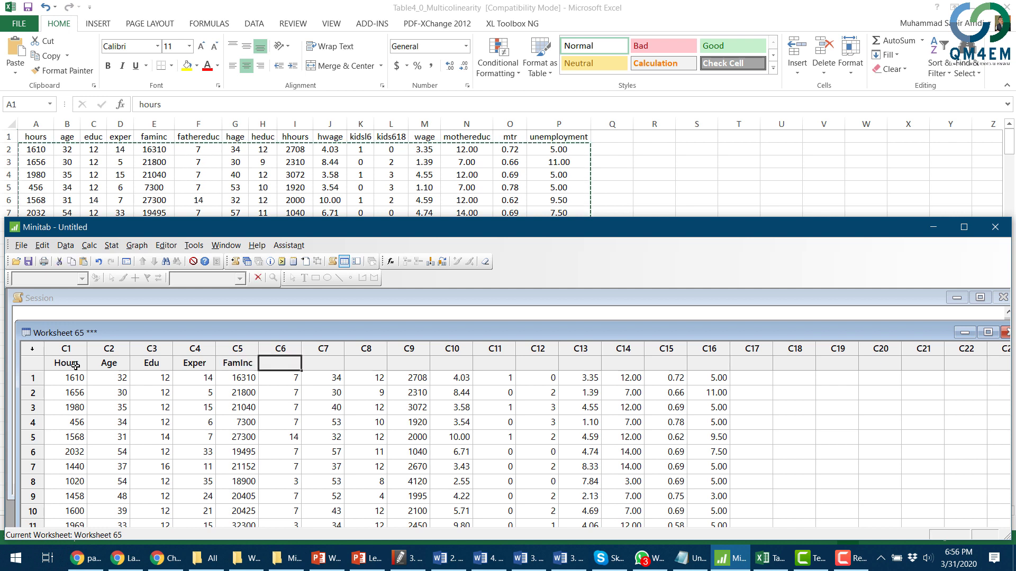
type("FatherE")
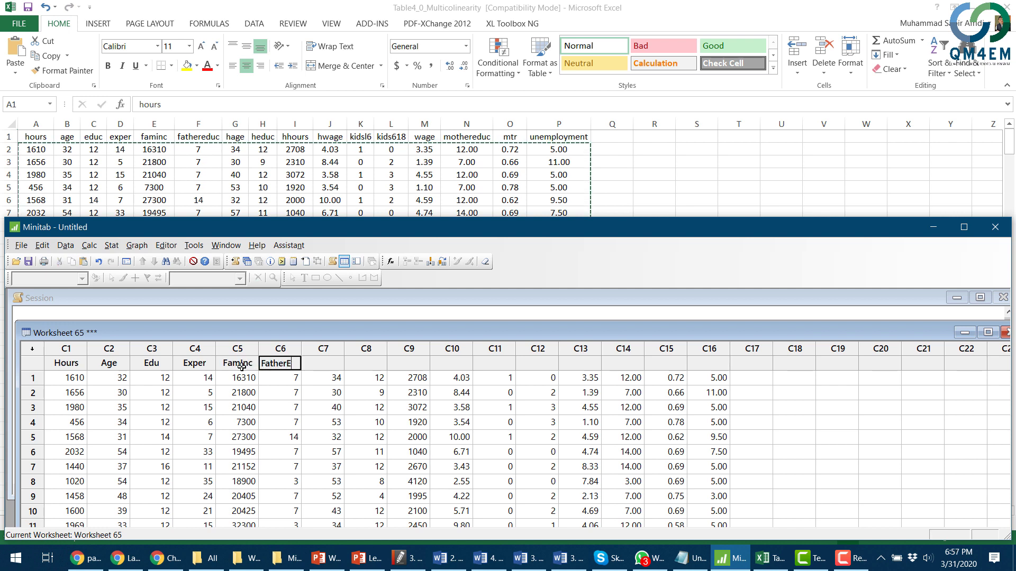
type("du")
key("Tab")
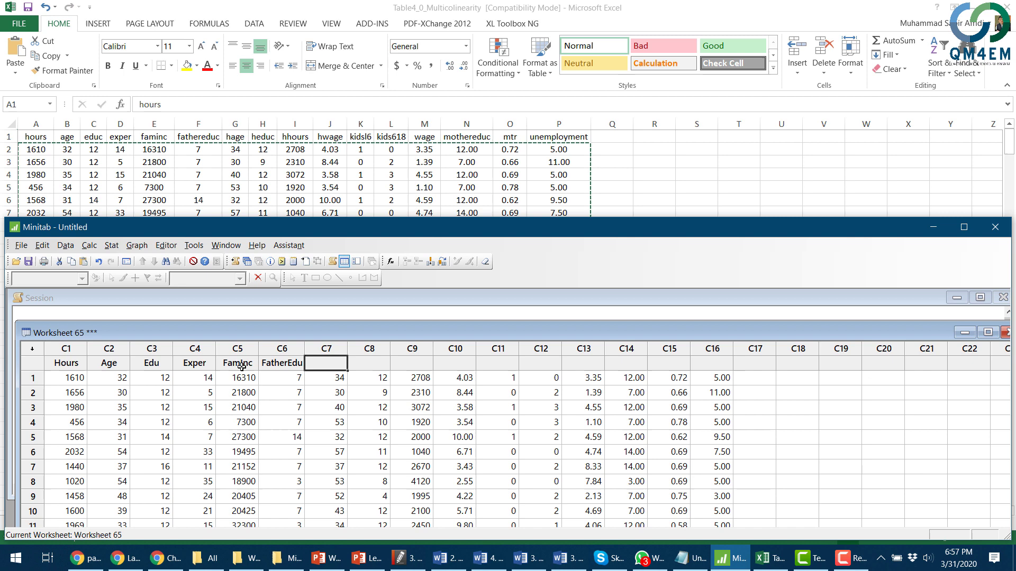
type("Hage")
key("Tab")
type("He")
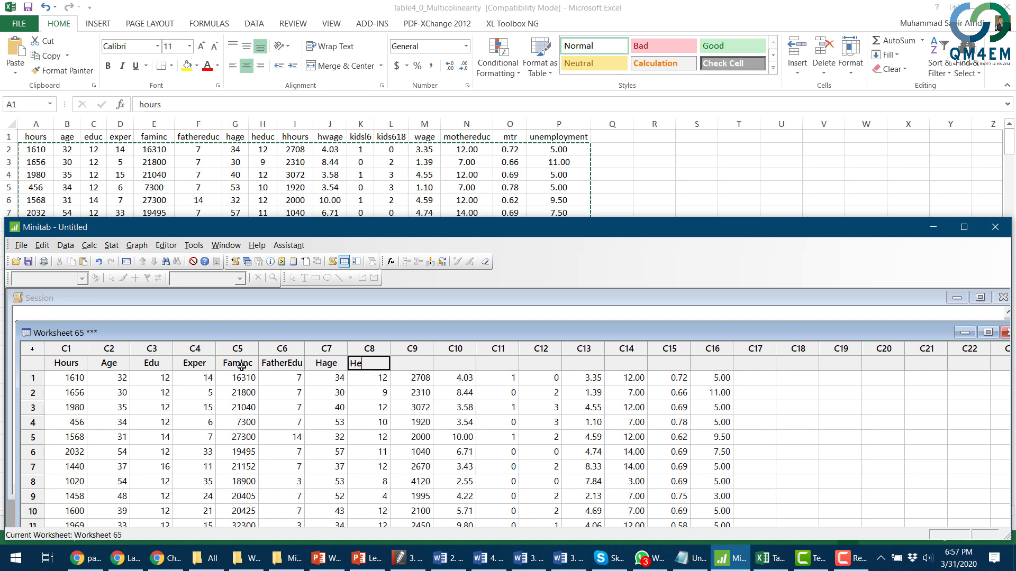
type("du")
key("Tab")
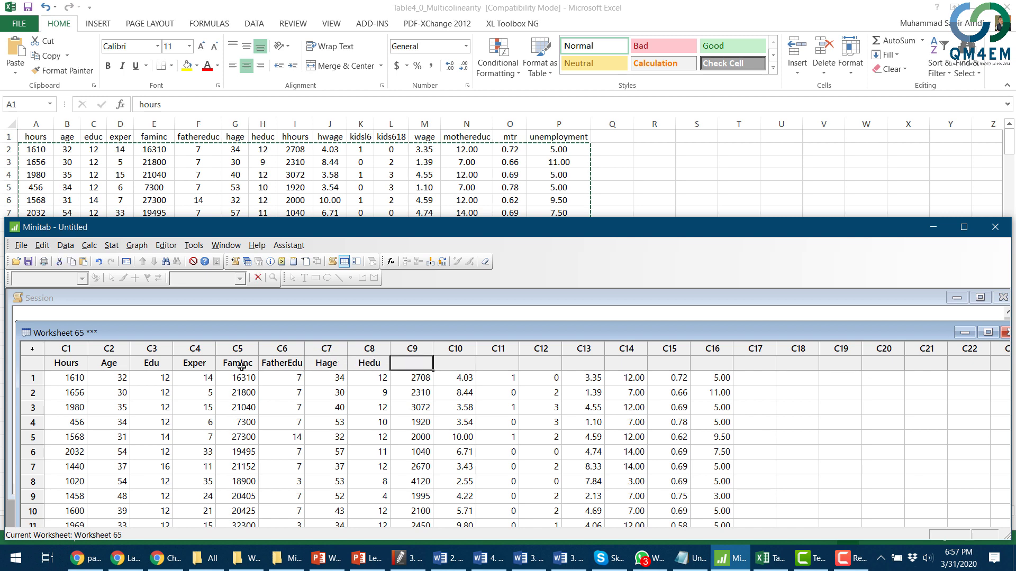
Step: Name columns C9–C16 Hhours, Hwage, Kidsl6, Kids618, Wage, MotherEdu, MTR and Unemployment
type("Hhours")
key("Tab")
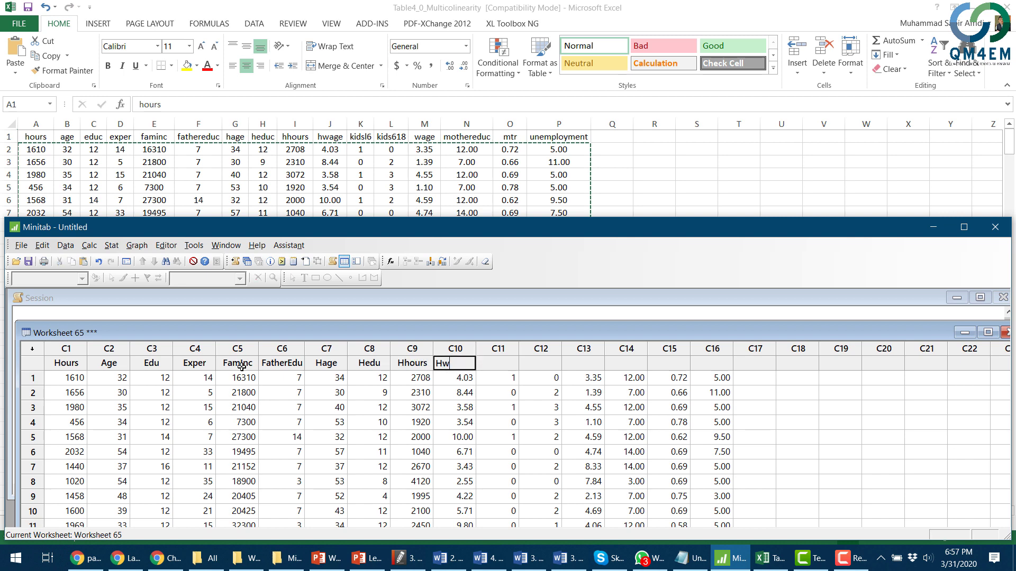
type("age")
key("Tab")
type("K")
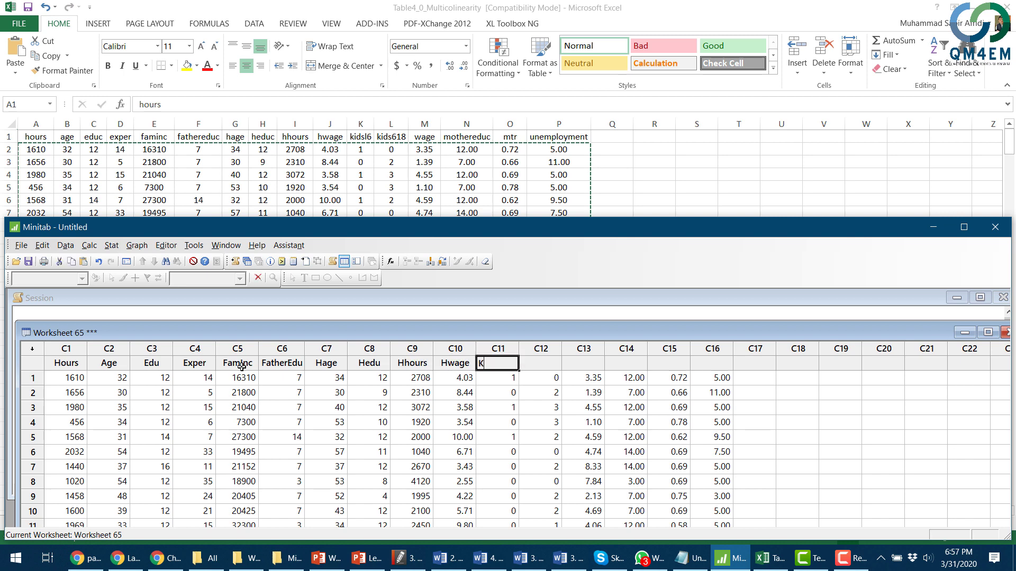
type("idsl6")
key("Tab")
type("Kids")
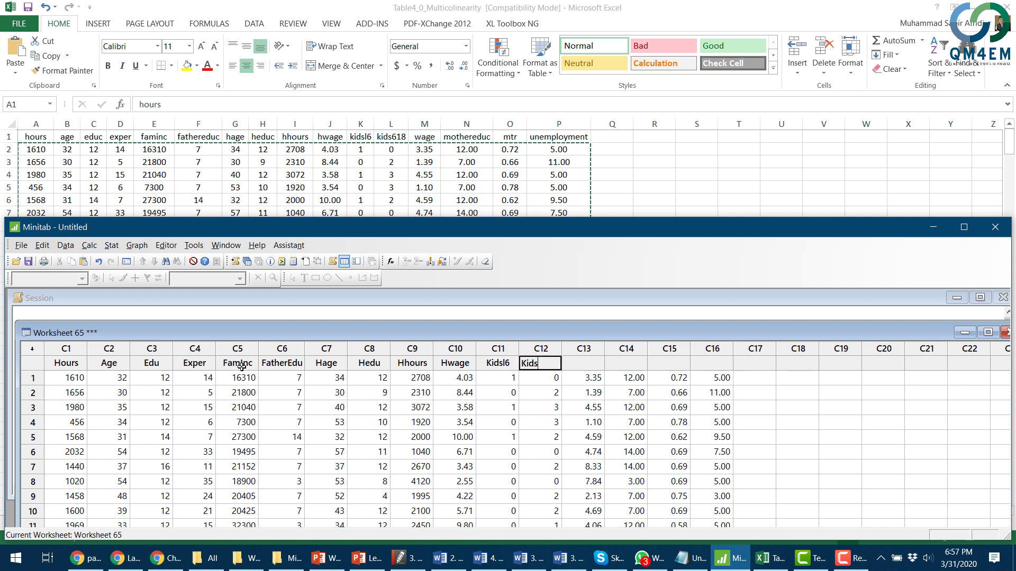
type("618")
key("Tab")
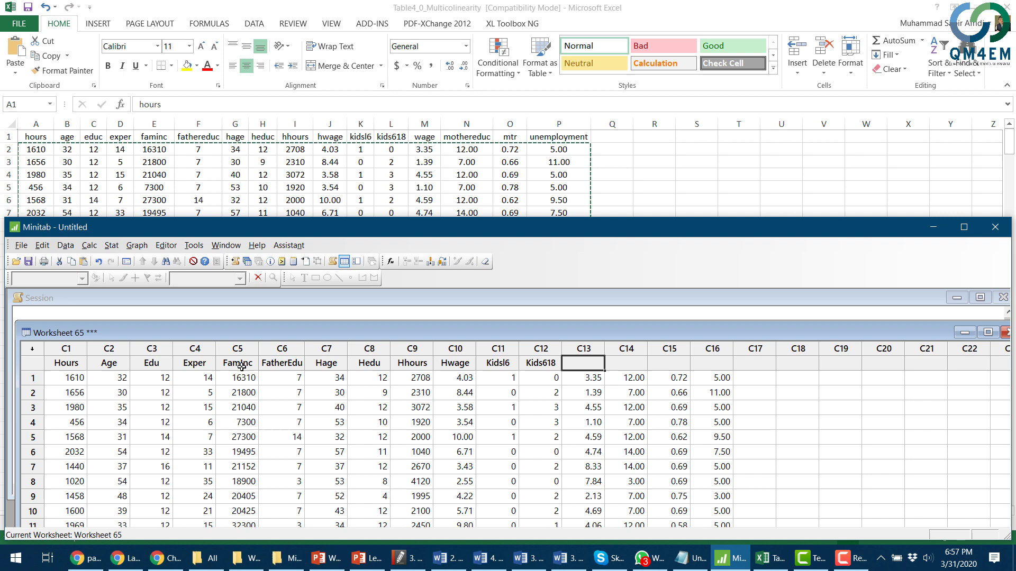
type("Wage")
key("Tab")
type("MotherEdu")
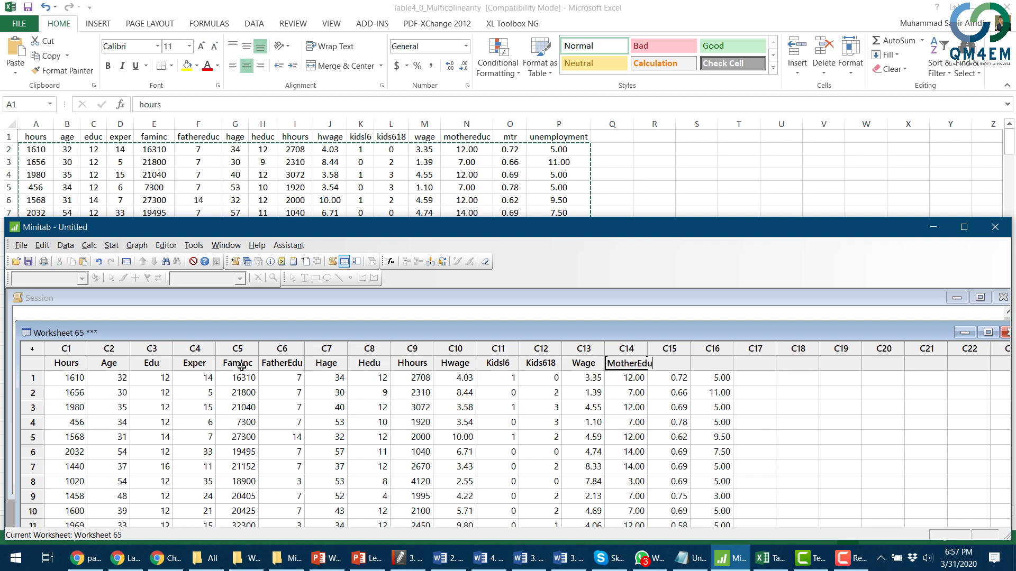
key("Tab")
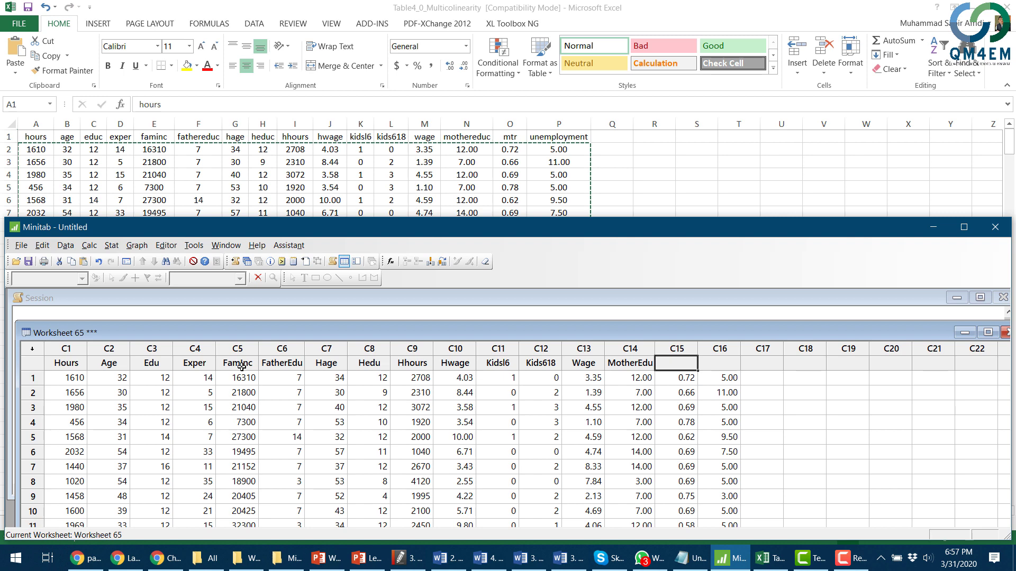
type("MTR")
key("Tab")
type("Unce")
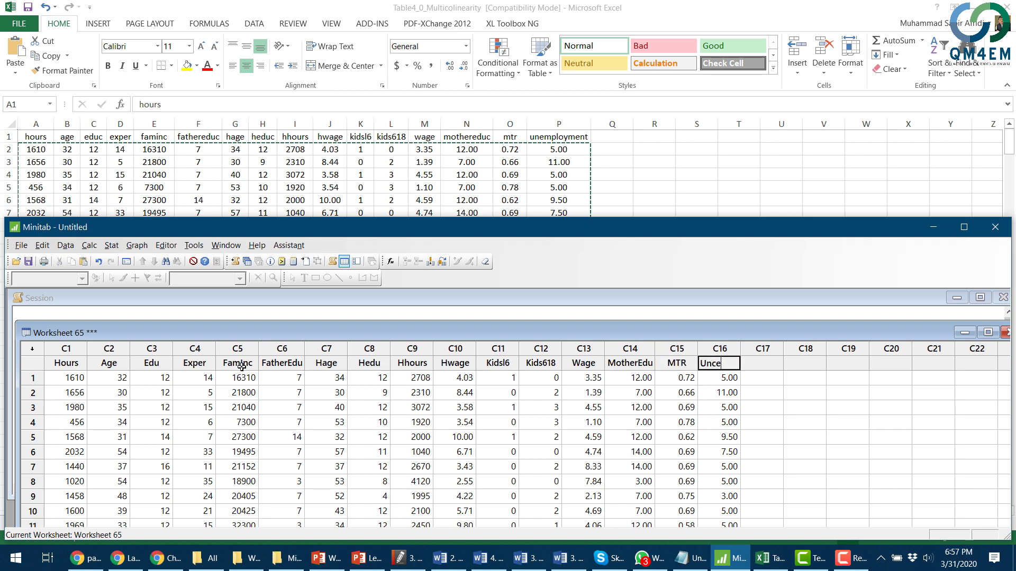
key("BackSpace")
key("BackSpace")
type("employment")
key("Return")
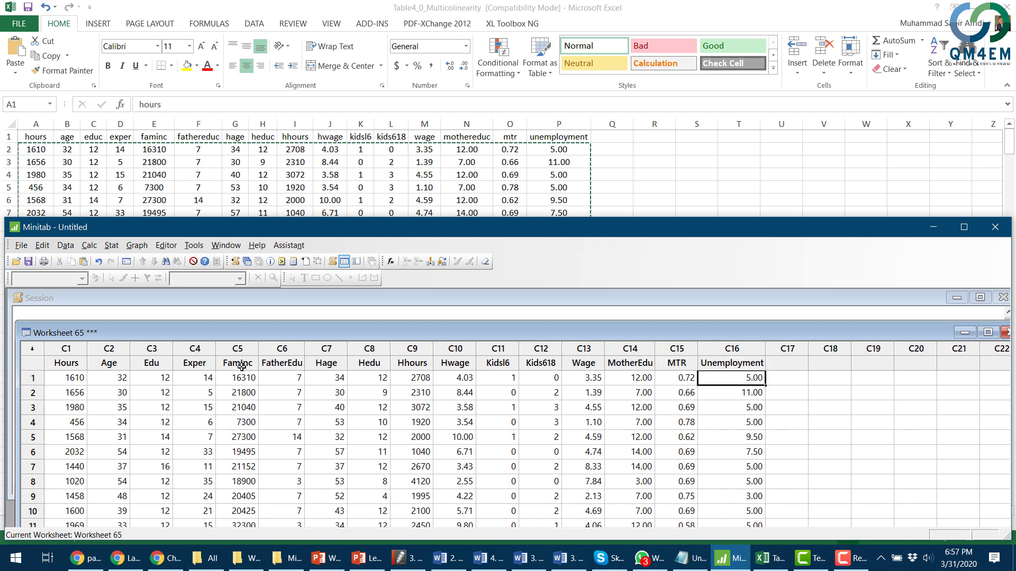
Step: Maximize Minitab and move Worksheet 65 down so the Session output shows above it
left_click(964, 227)
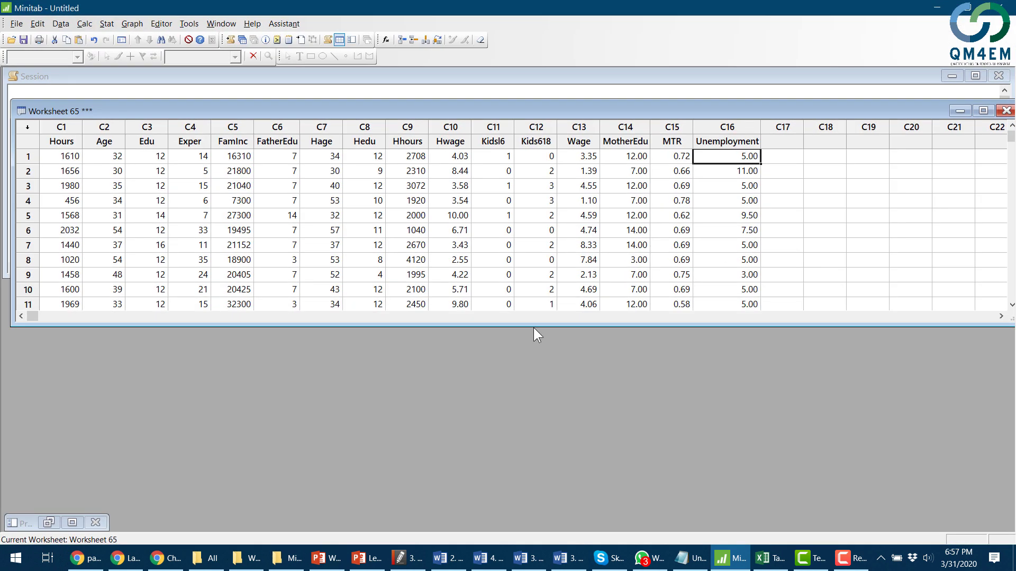
left_click_drag(537, 325, 537, 529)
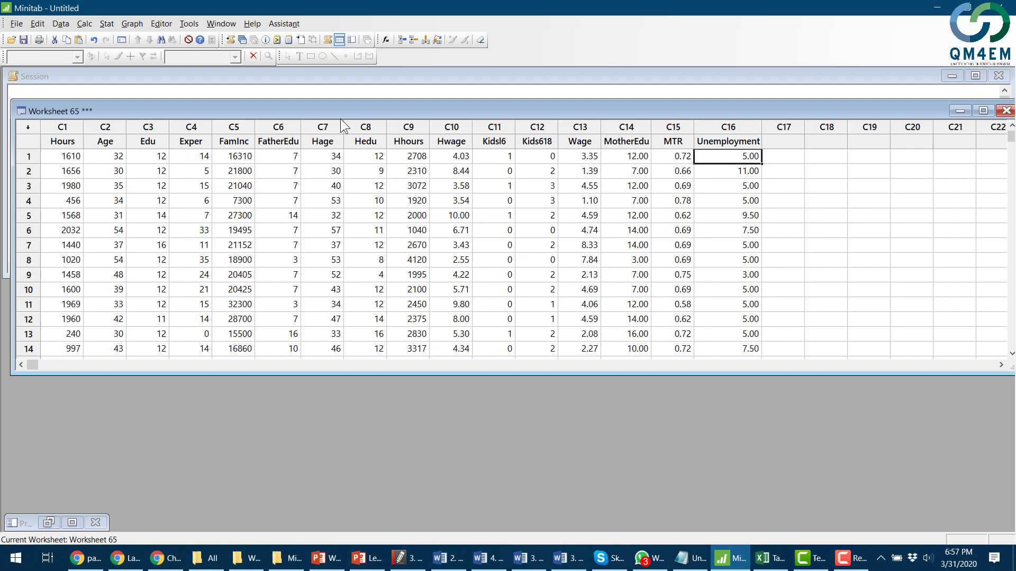
left_click_drag(340, 118, 332, 255)
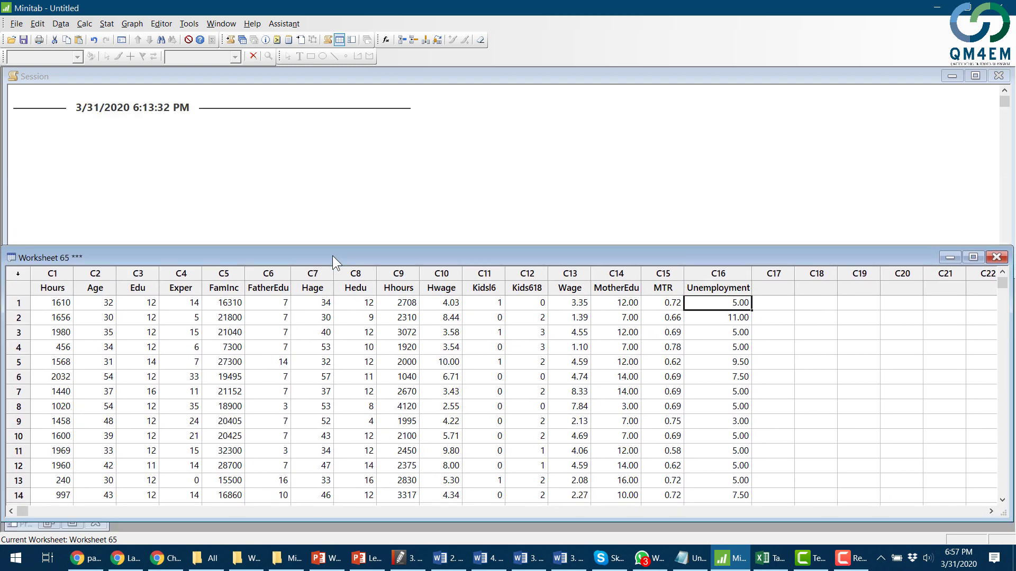
left_click(247, 208)
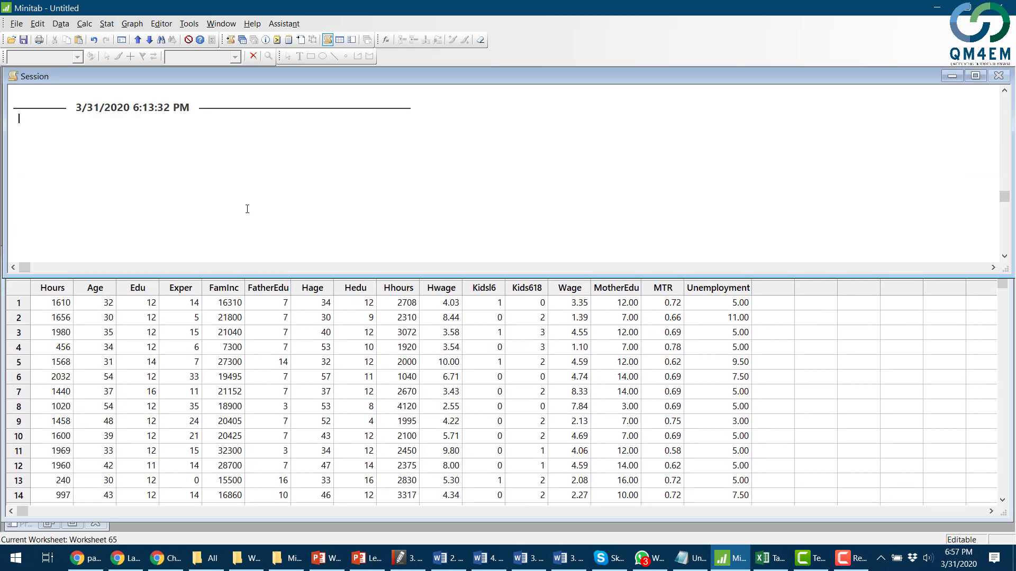
left_click(387, 300)
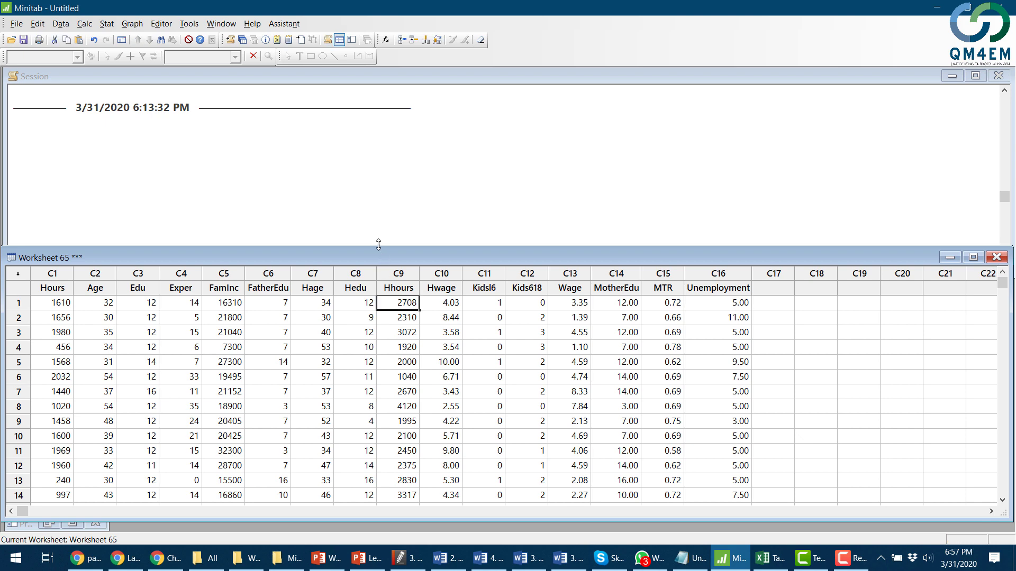
left_click_drag(379, 244, 379, 281)
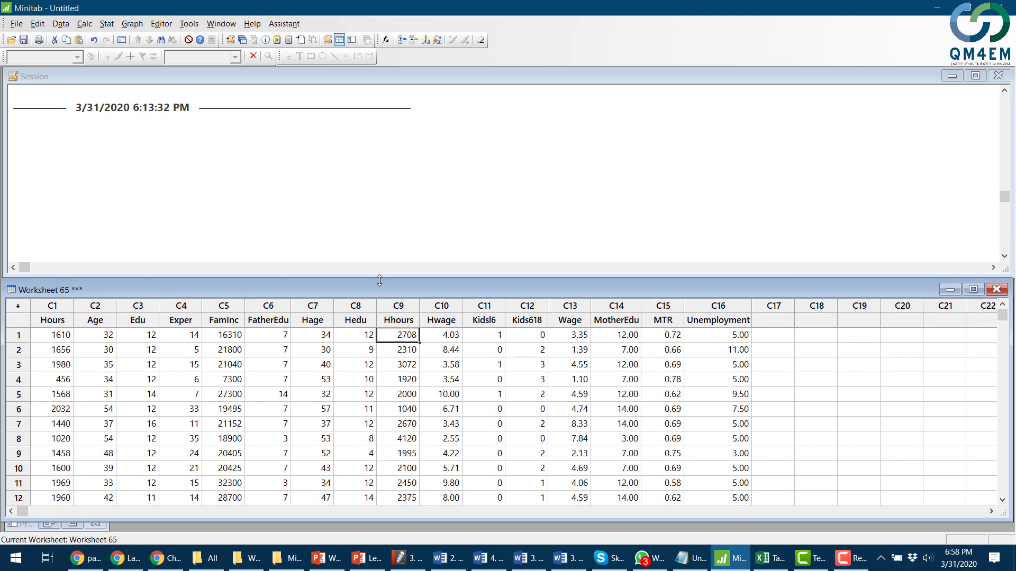
left_click(60, 24)
mouse_move(107, 24)
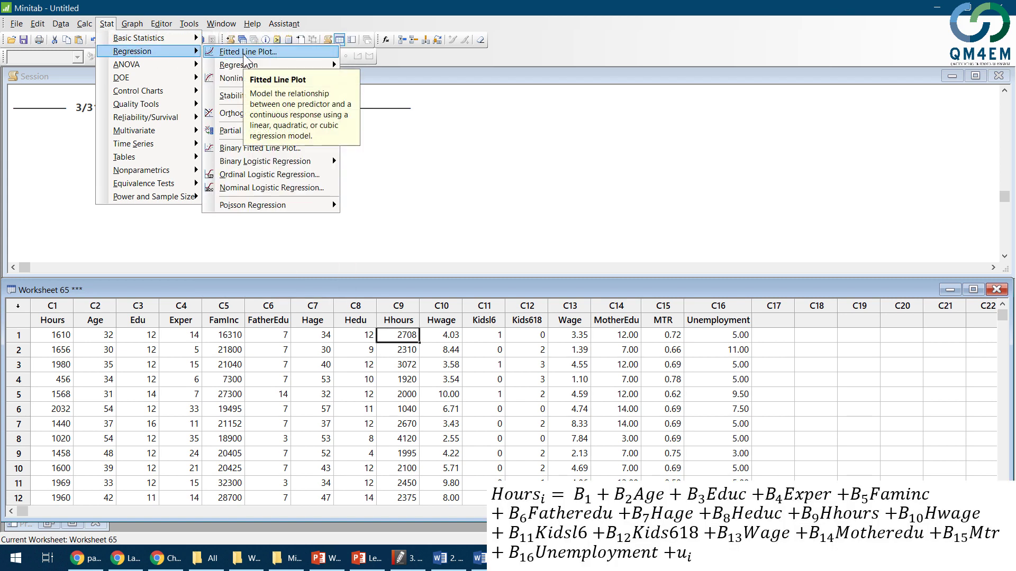
Step: Start Fit Regression Model and set Hours as the response variable
mouse_move(245, 64)
left_click(396, 66)
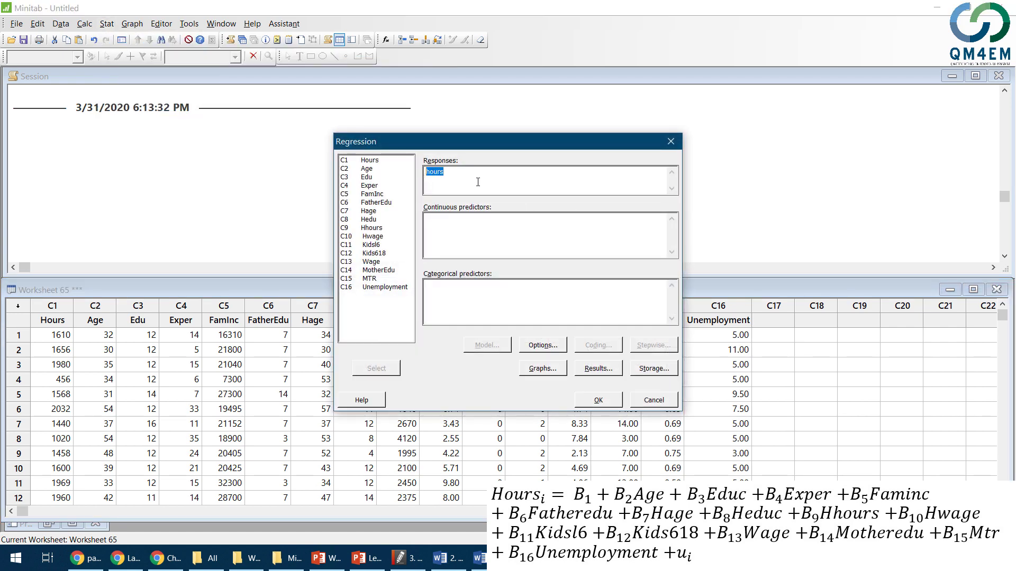
key("BackSpace")
double_click(373, 160)
Step: Add the fifteen columns Age through Unemployment as continuous predictors
double_click(369, 169)
double_click(367, 177)
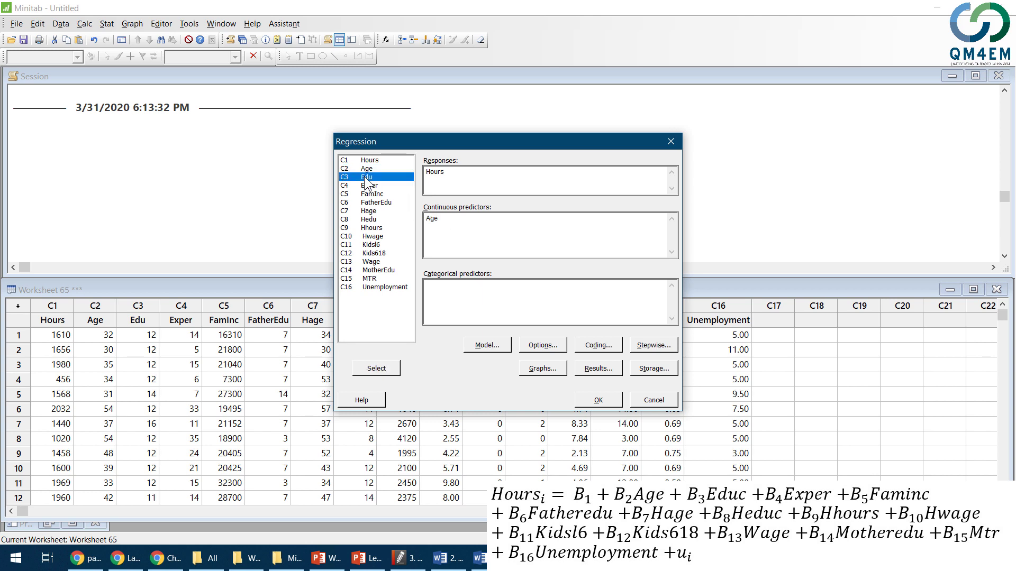
double_click(369, 185)
double_click(370, 194)
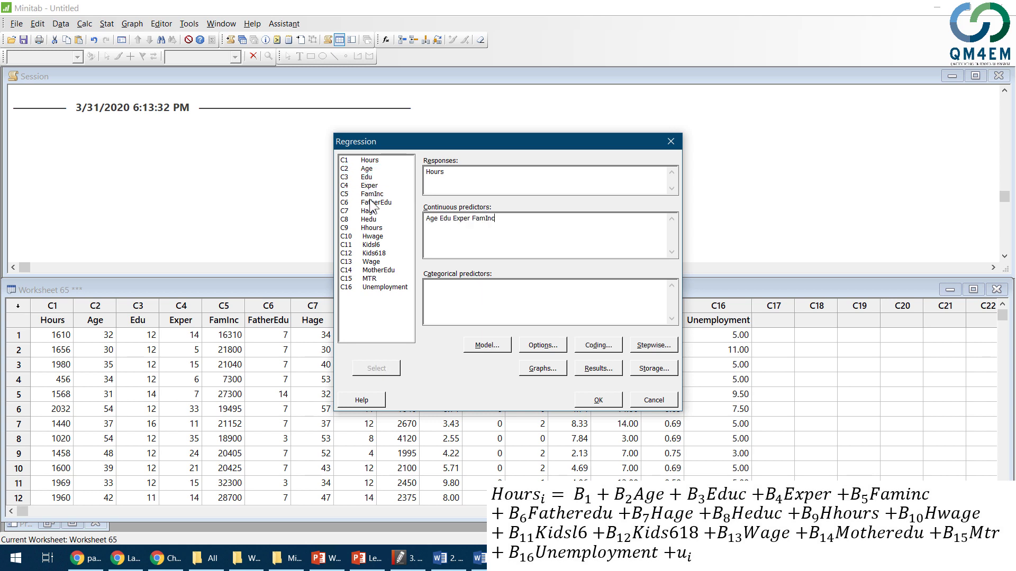
double_click(372, 203)
double_click(369, 211)
double_click(370, 220)
double_click(371, 228)
double_click(373, 237)
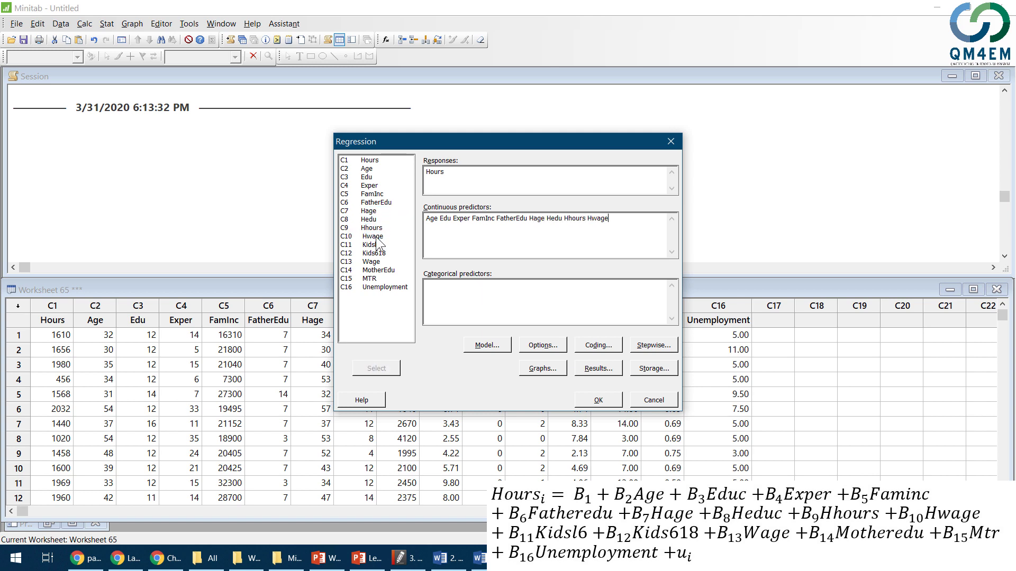
double_click(375, 245)
double_click(374, 253)
double_click(374, 262)
double_click(376, 270)
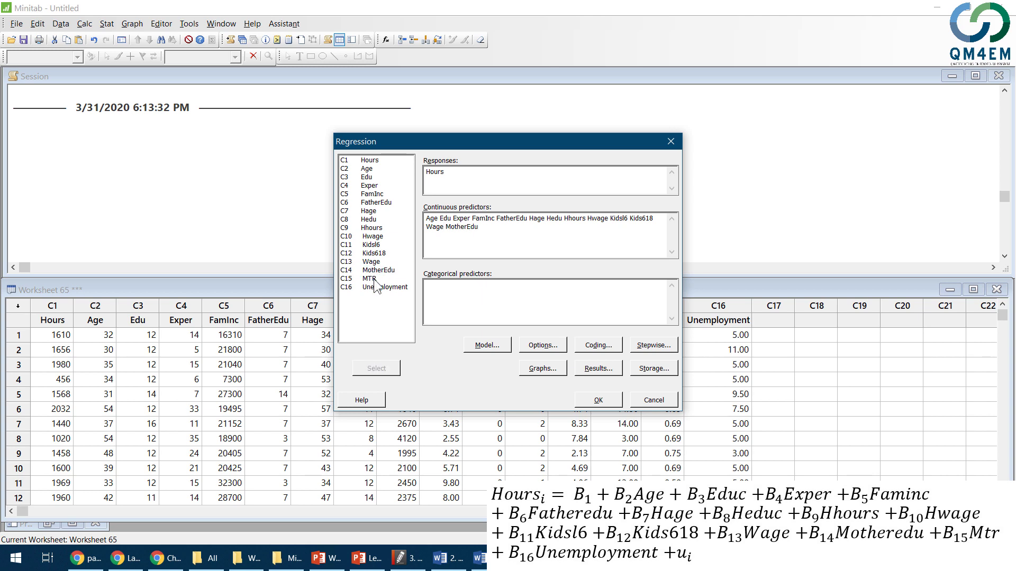
double_click(375, 279)
double_click(376, 287)
Step: Keep simple tables, uncheck the Durbin-Watson statistic in Results, and run the regression
left_click(600, 368)
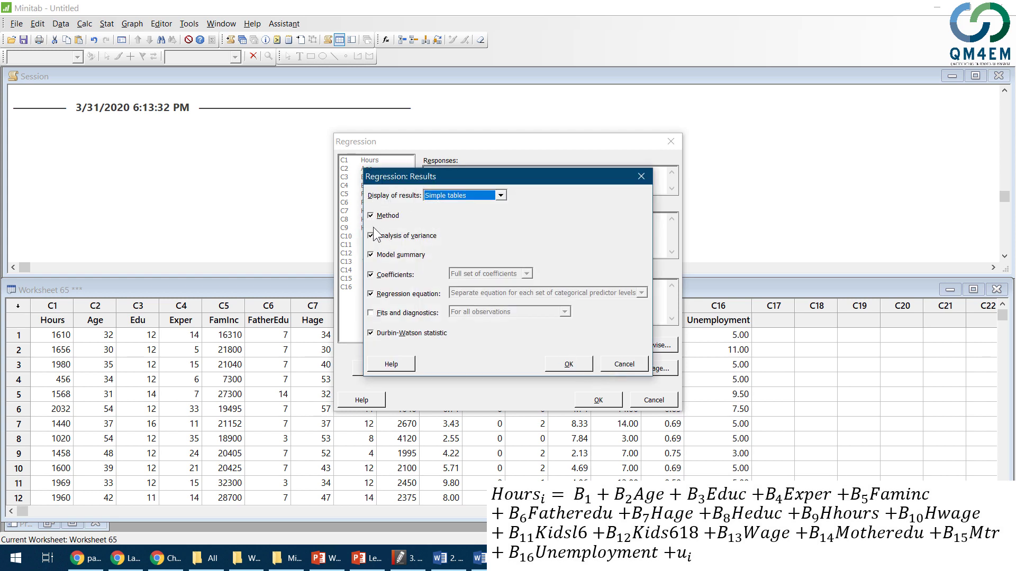
left_click(500, 196)
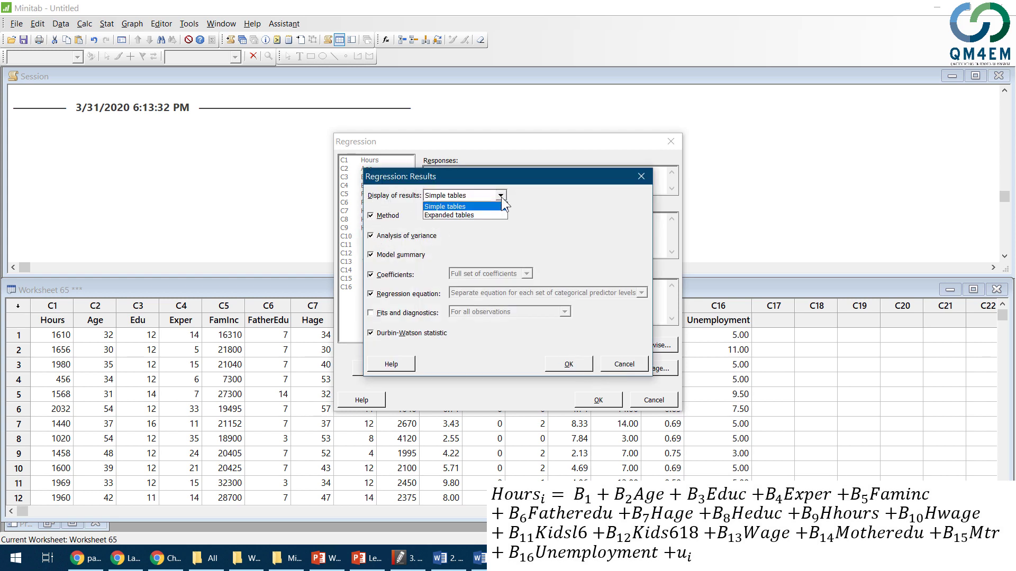
left_click(500, 196)
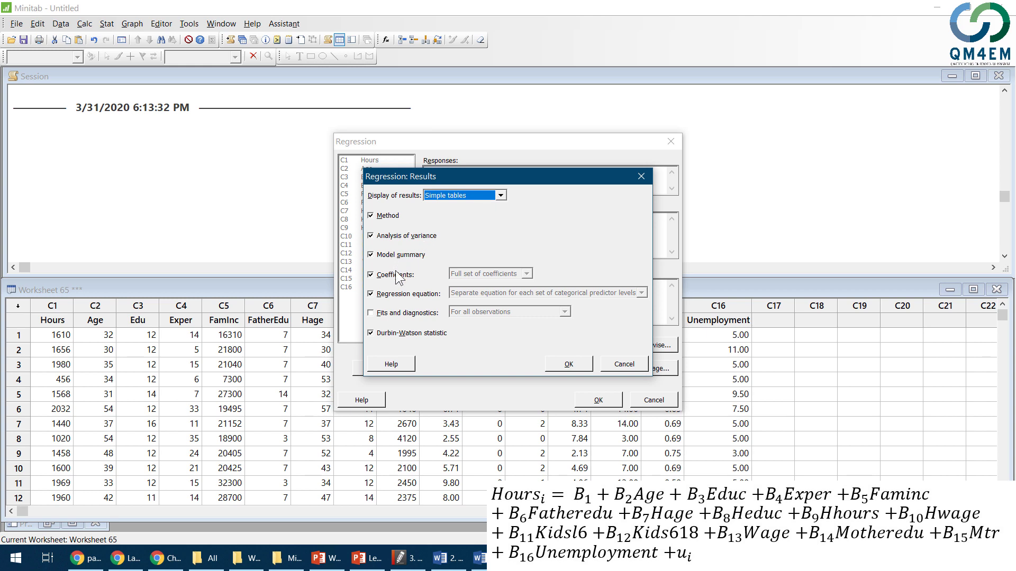
left_click(373, 335)
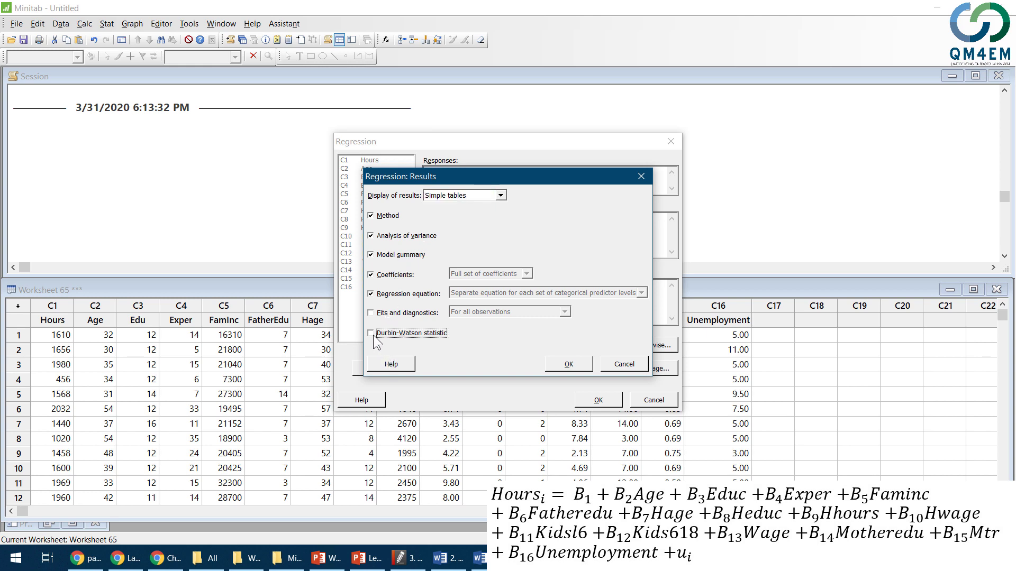
left_click(570, 365)
left_click(588, 401)
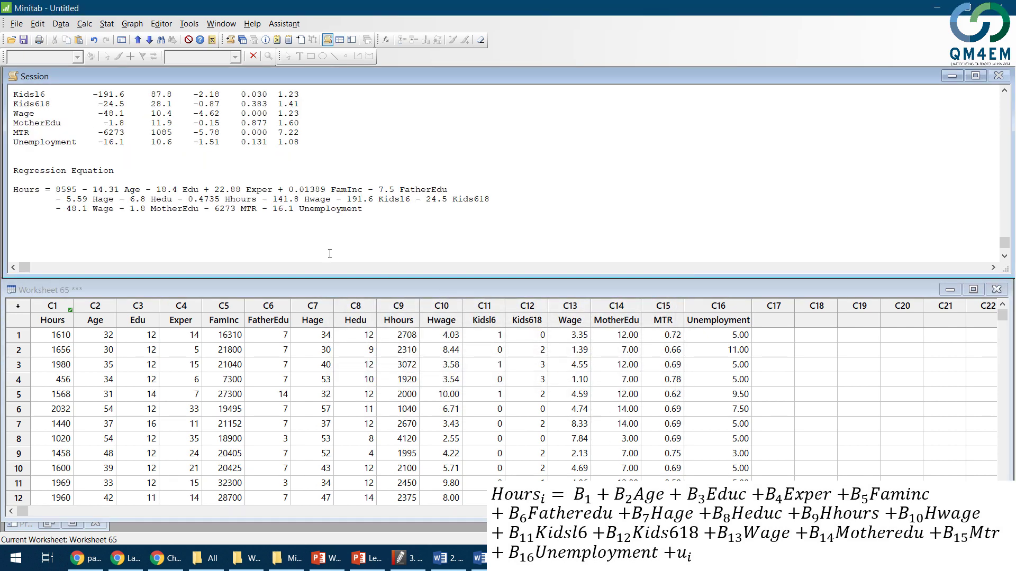
Step: Enlarge the Session pane and highlight the Analysis of Variance table
left_click_drag(321, 275, 318, 410)
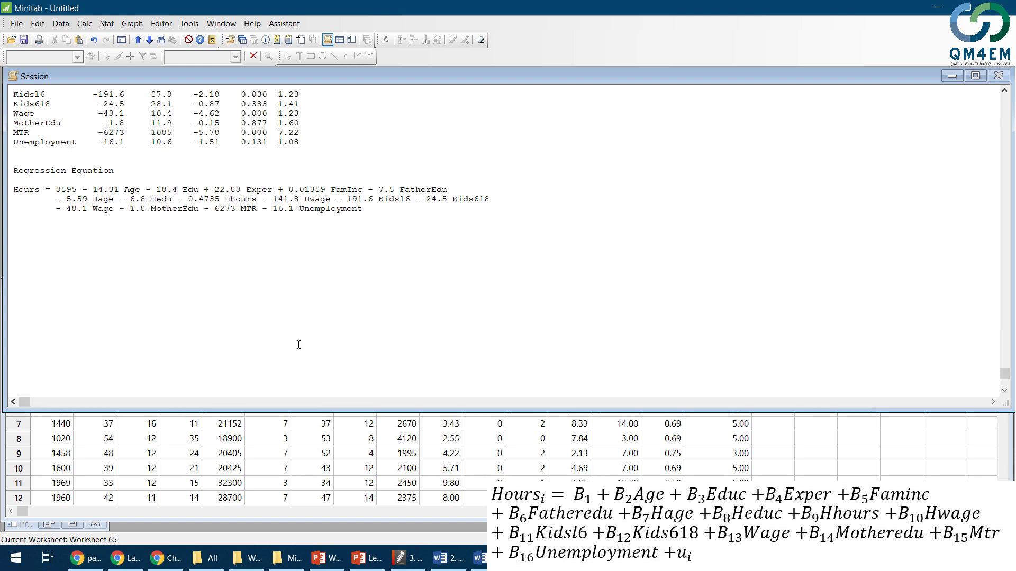
scroll(279, 302, "up", 4)
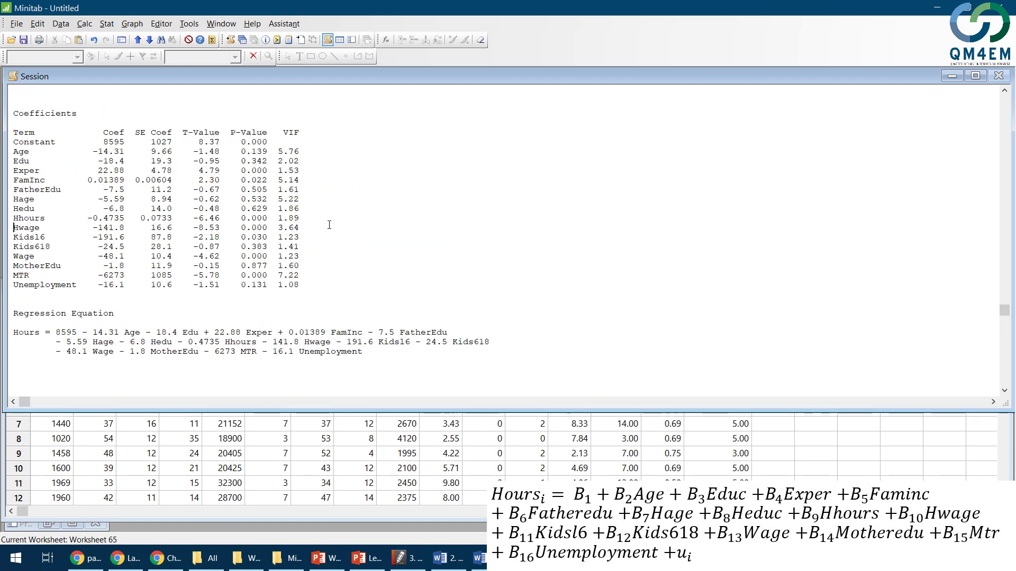
scroll(328, 215, "up", 11)
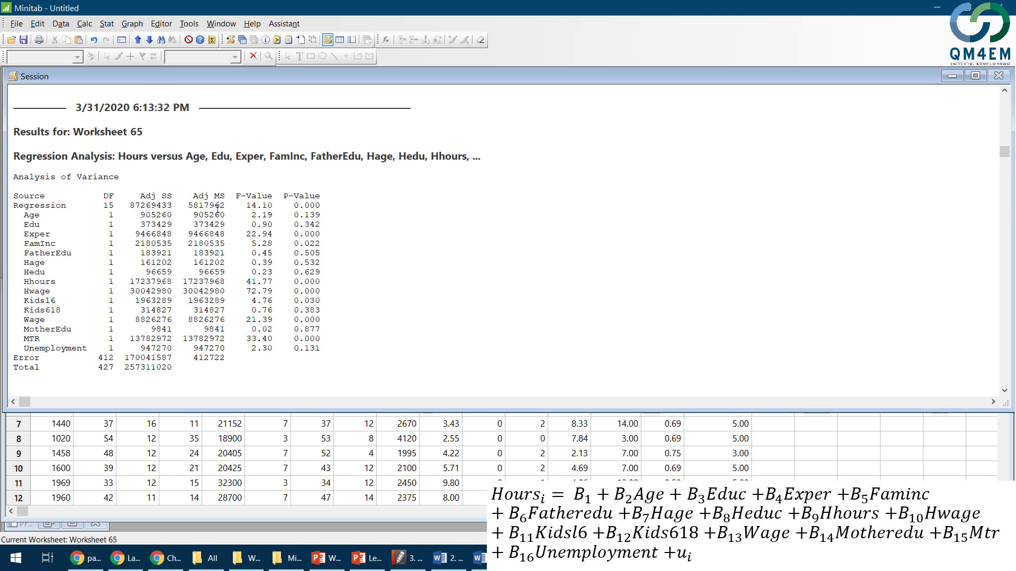
left_click_drag(18, 177, 280, 233)
left_click(376, 250)
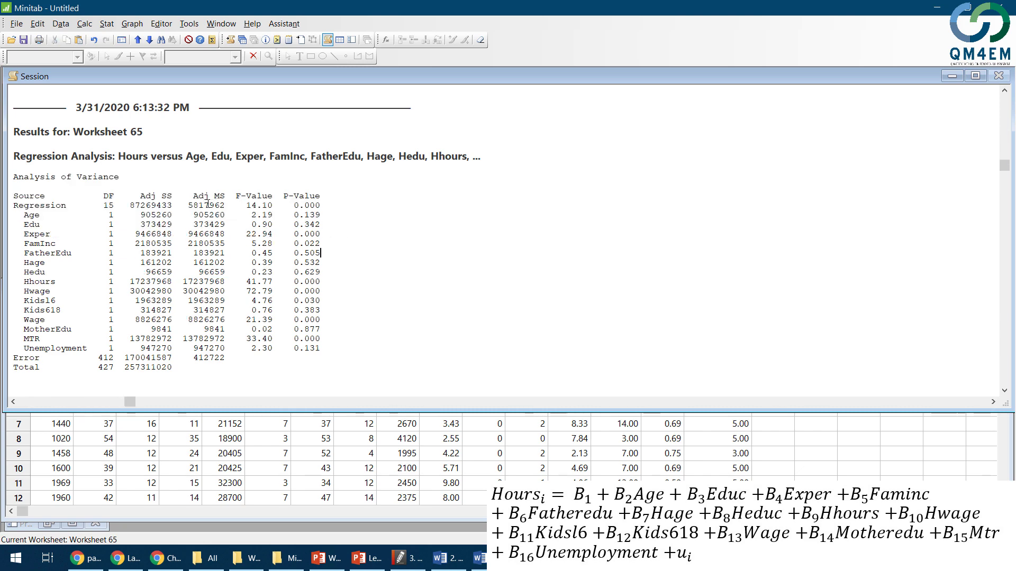
Step: Highlight the Model Summary table, the VIF values and the Age coefficient row
scroll(263, 215, "down", 9)
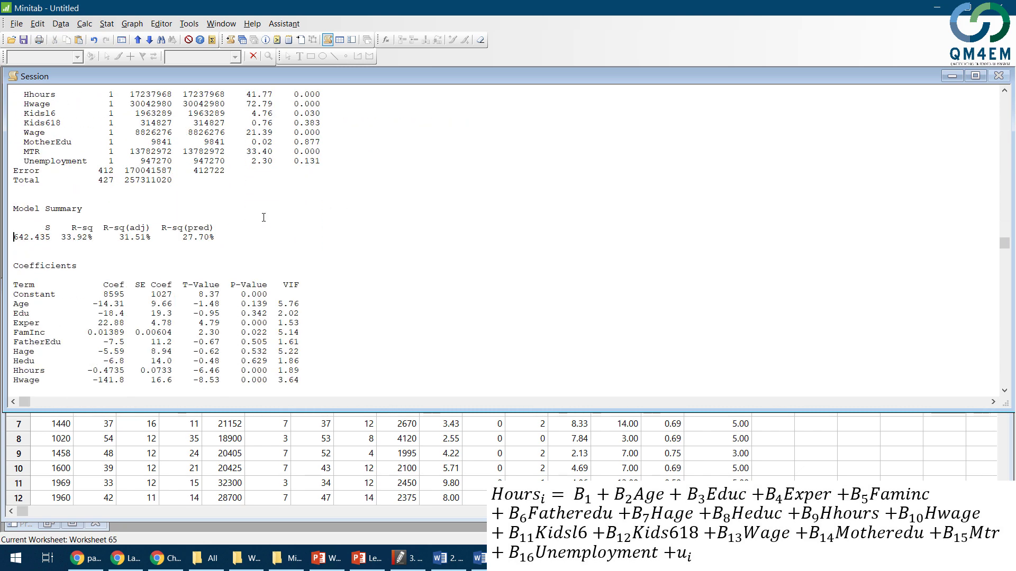
left_click_drag(13, 151, 219, 183)
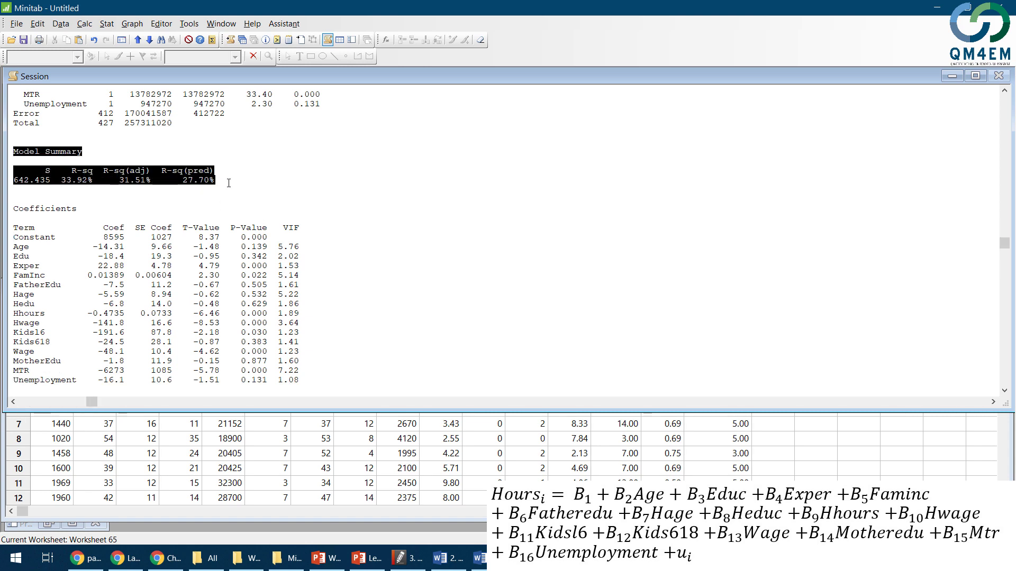
left_click(409, 261)
scroll(409, 259, "down", 2)
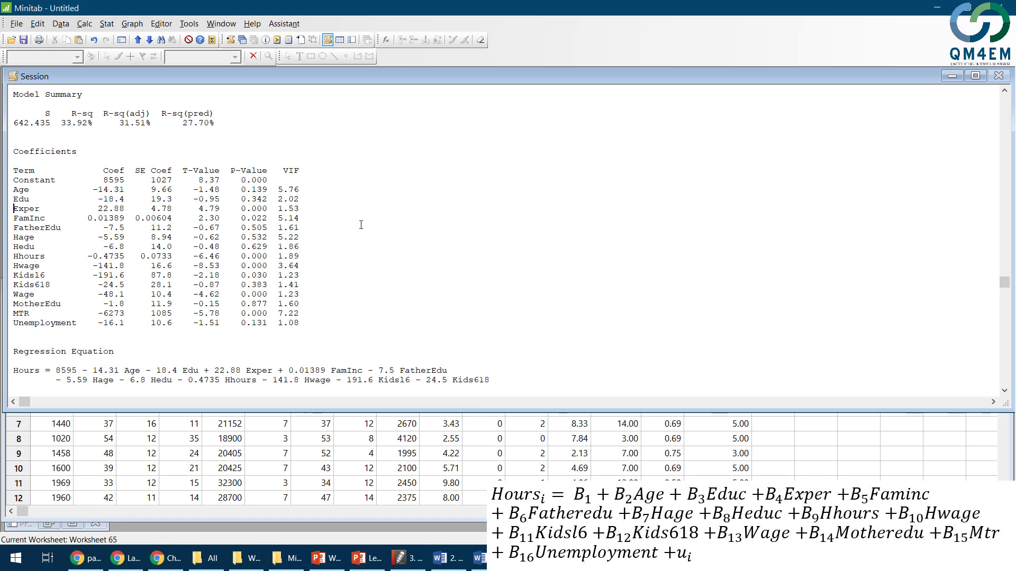
left_click_drag(278, 170, 307, 191)
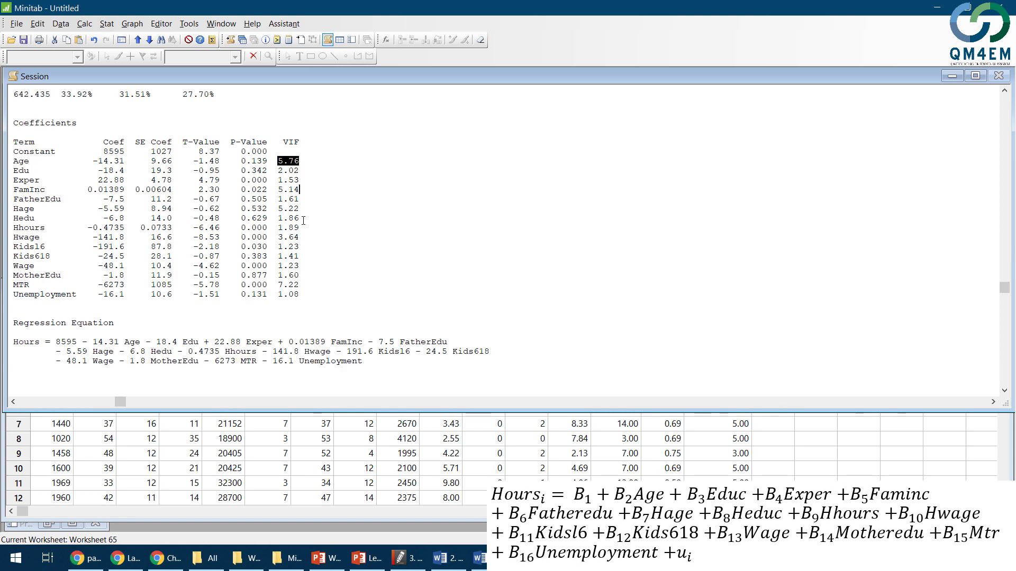
scroll(304, 211, "down", 1)
left_click_drag(13, 161, 306, 161)
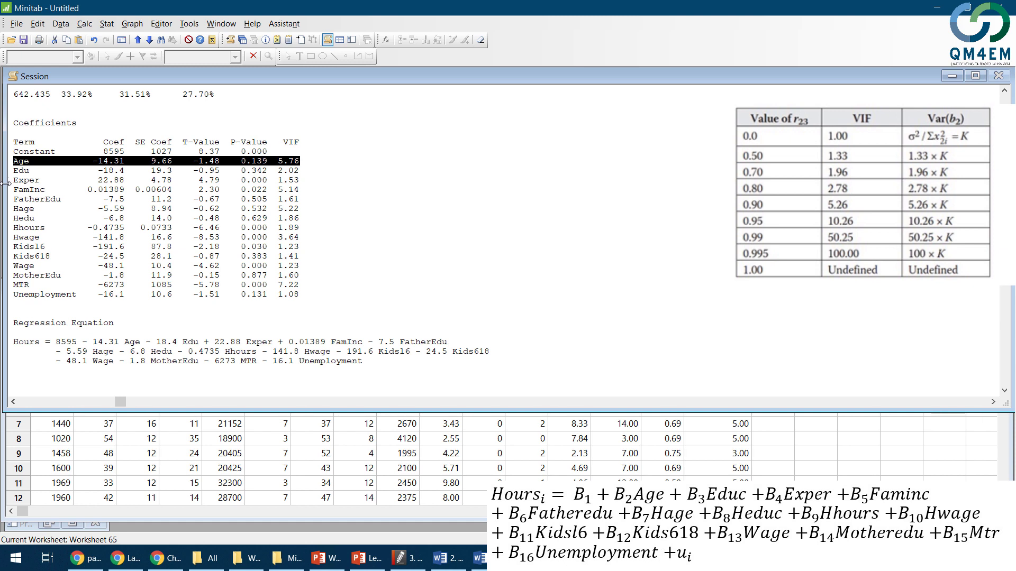
Step: Highlight the FamInc, Hage, Hwage and MTR coefficient rows with high VIFs
left_click_drag(14, 194, 313, 191)
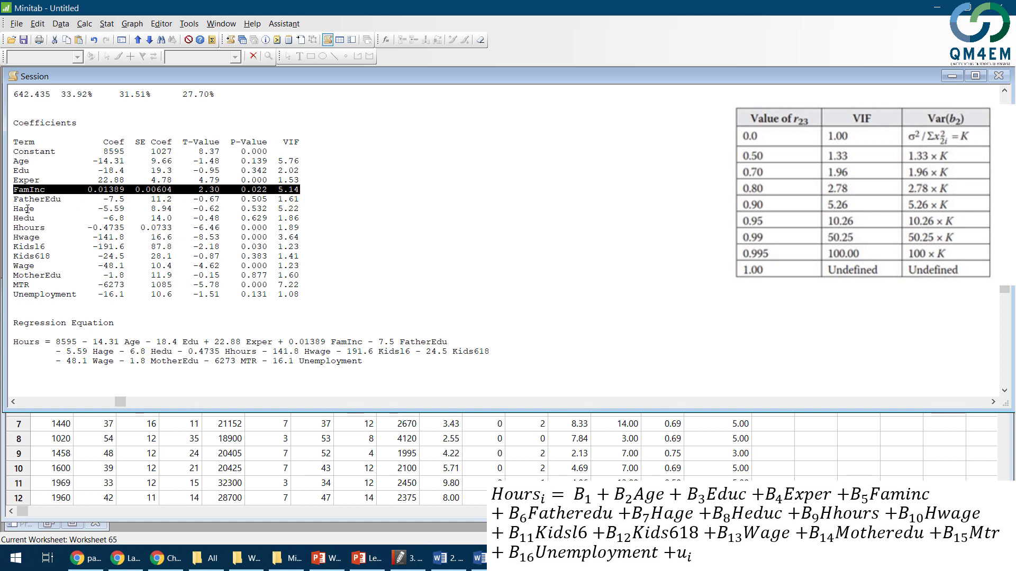
left_click_drag(14, 209, 325, 212)
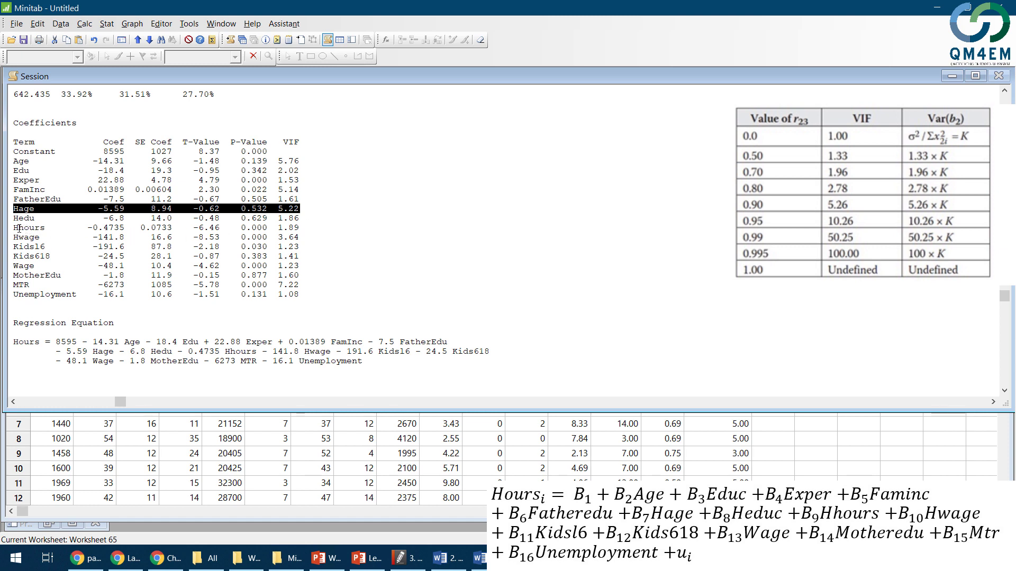
left_click_drag(15, 238, 310, 241)
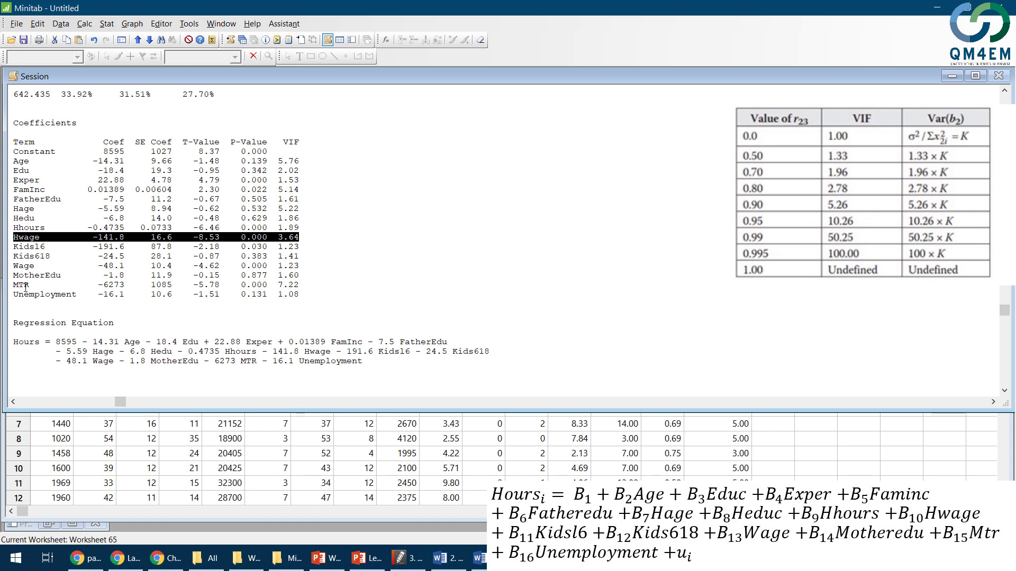
mouse_move(14, 275)
left_mouse_down()
mouse_move(305, 288)
mouse_move(13, 284)
left_mouse_up()
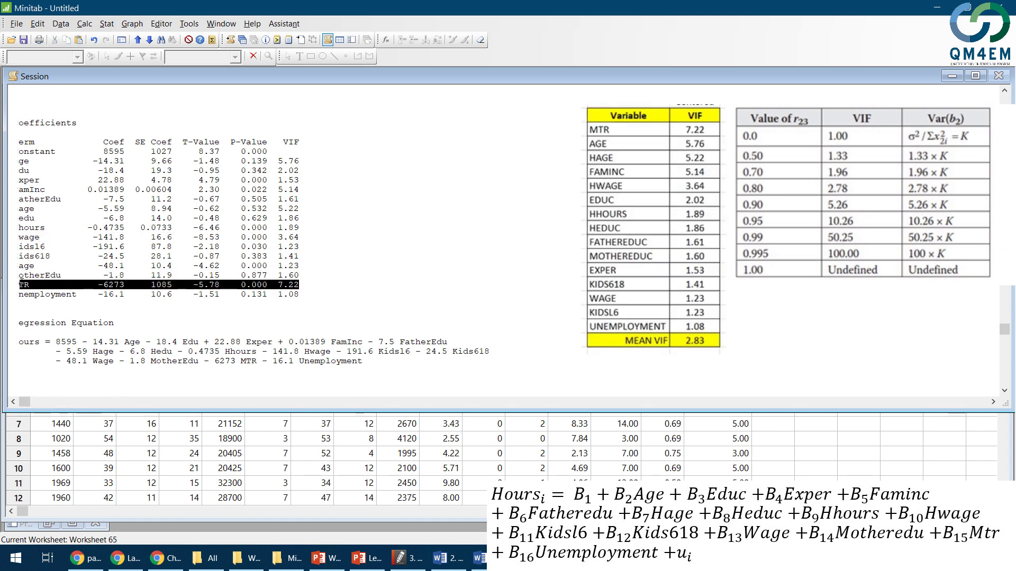